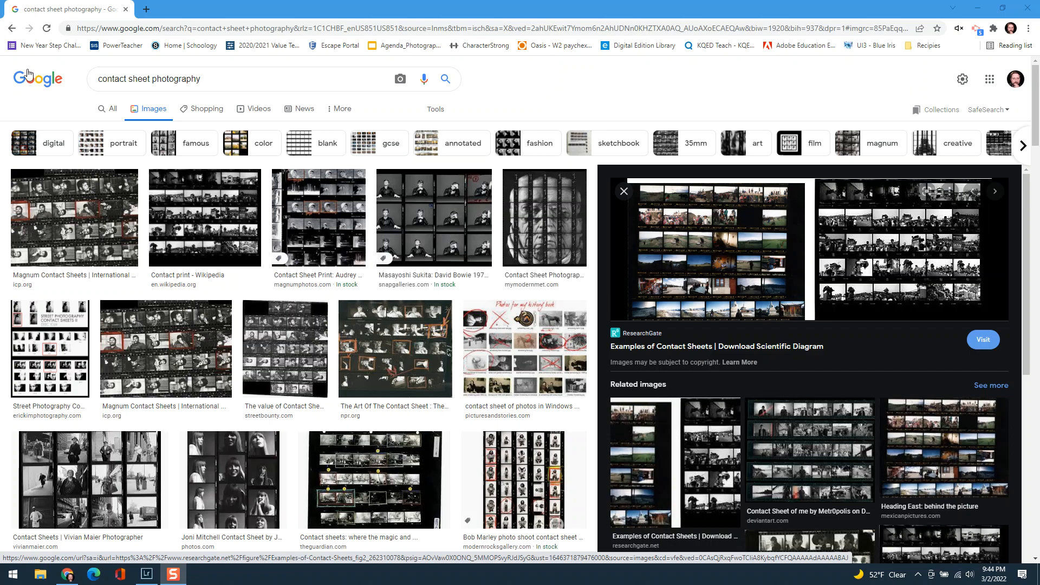
- Switch to Lightroom Classic, filter all photographs to the red color label, and open the Print module
{"action": "left_click", "coordinate": [982, 9]}
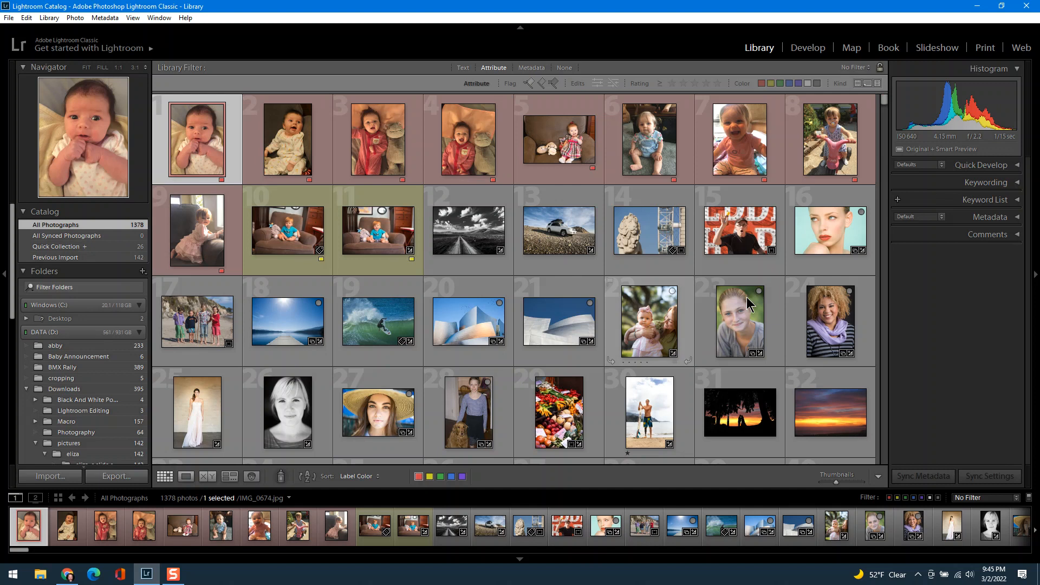
{"action": "scroll", "coordinate": [743, 344], "scroll_direction": "down", "scroll_amount": 15}
{"action": "scroll", "coordinate": [743, 343], "scroll_direction": "up", "scroll_amount": 10}
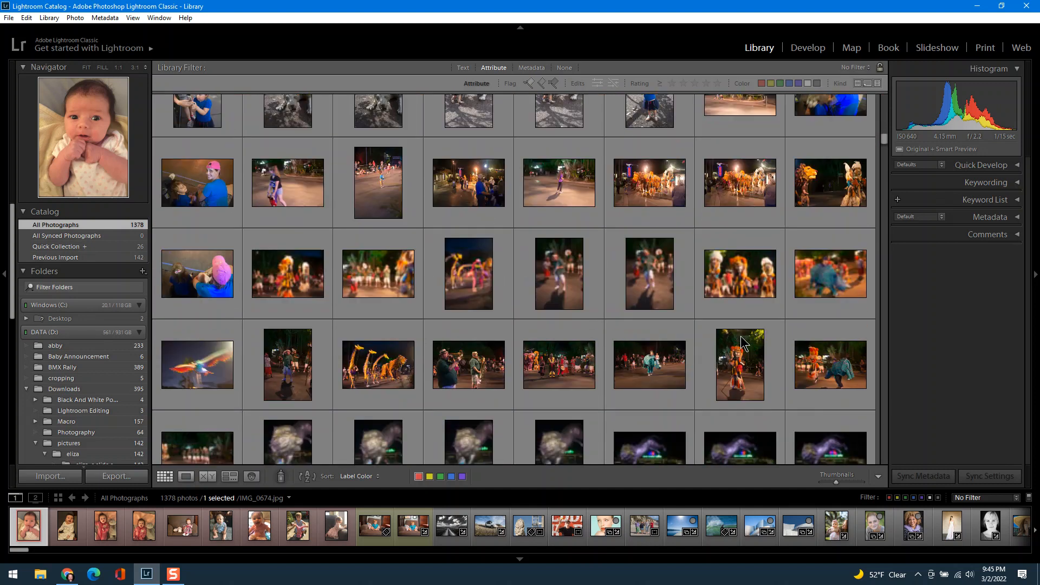
{"action": "scroll", "coordinate": [743, 344], "scroll_direction": "up", "scroll_amount": 10}
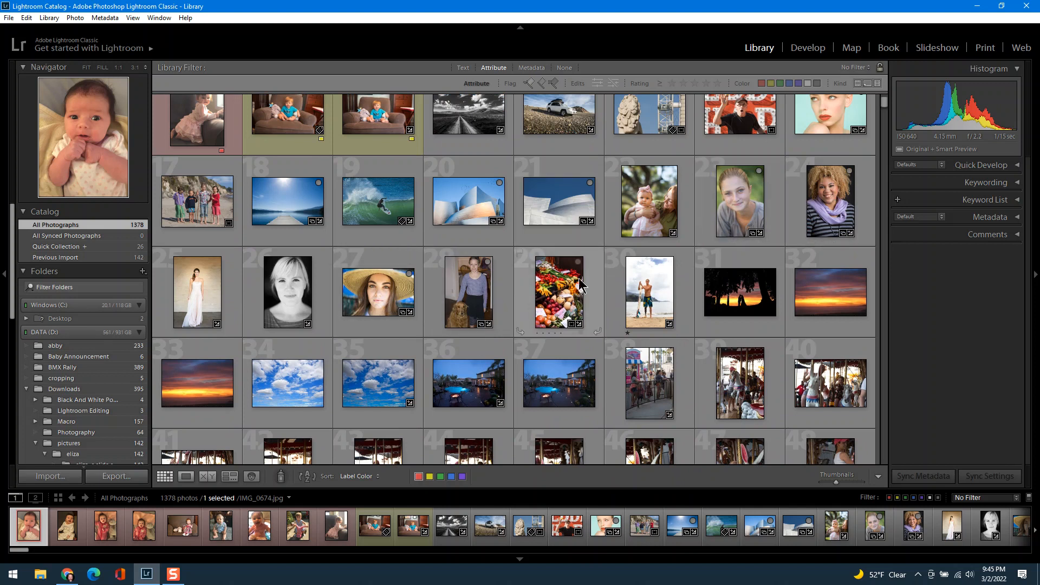
{"action": "scroll", "coordinate": [581, 287], "scroll_direction": "down", "scroll_amount": 10}
{"action": "scroll", "coordinate": [583, 286], "scroll_direction": "down", "scroll_amount": 15}
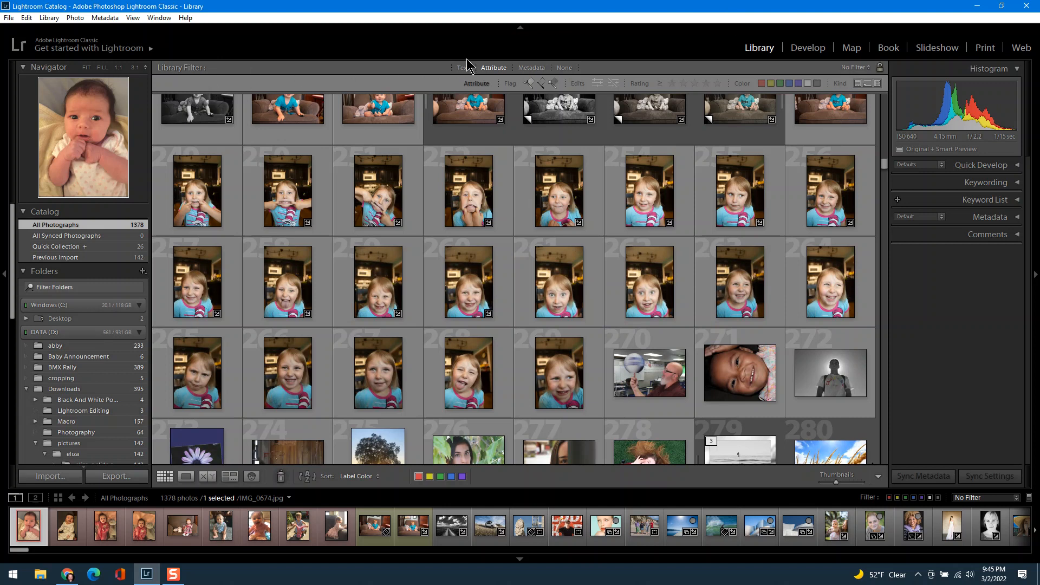
{"action": "left_click", "coordinate": [762, 83]}
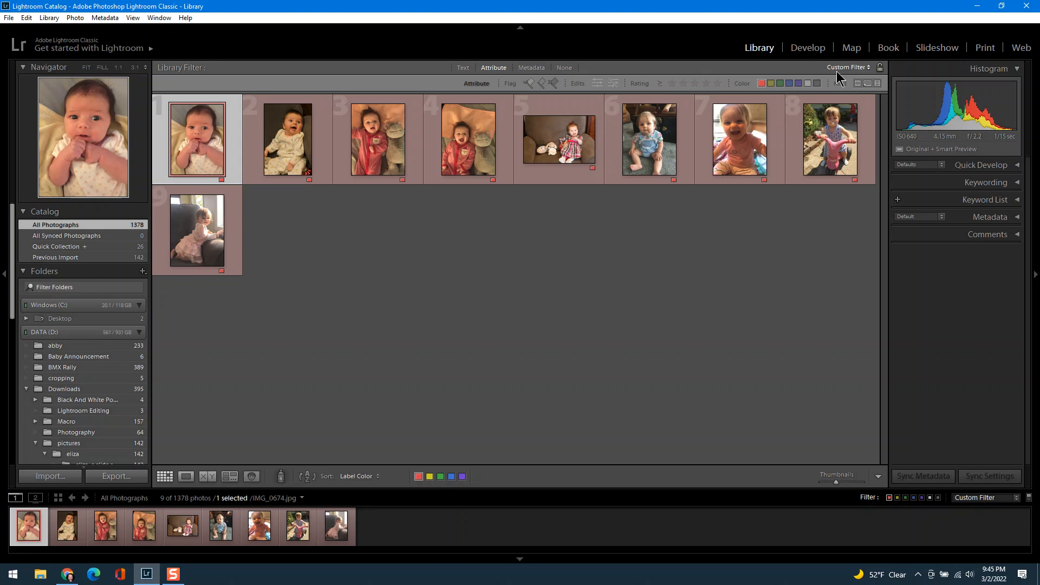
{"action": "left_click", "coordinate": [985, 50]}
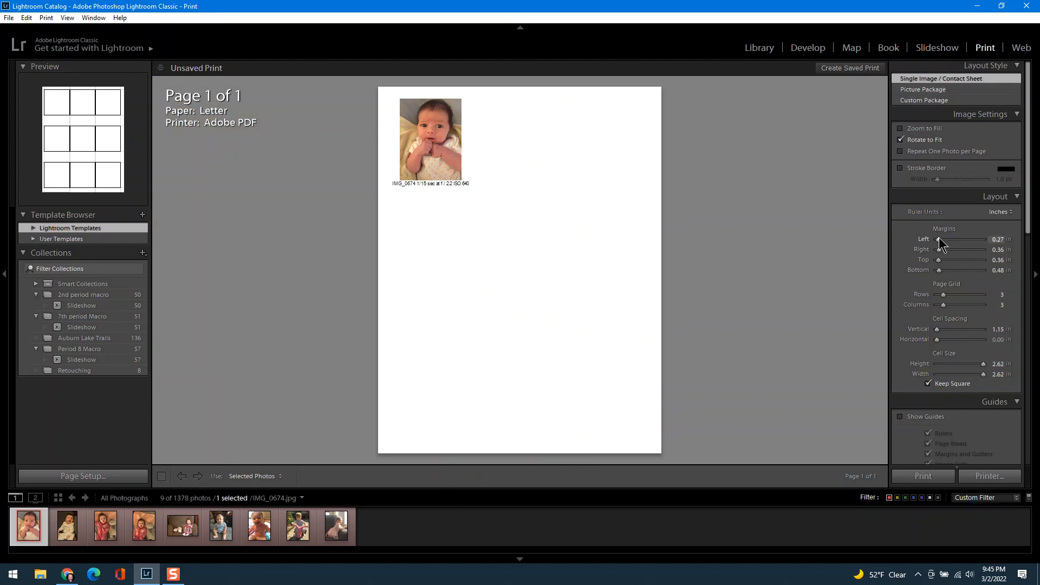
- Reduce the page grid to one row and one column and set all four margins to 0.00 inches
{"action": "left_click_drag", "start_coordinate": [944, 294], "coordinate": [916, 305]}
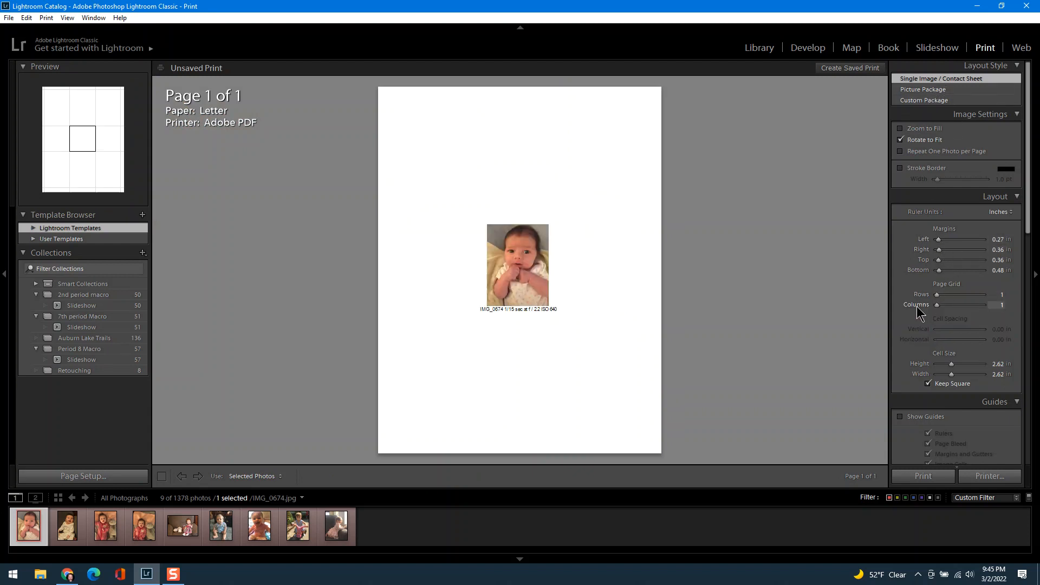
{"action": "left_click_drag", "start_coordinate": [938, 239], "coordinate": [935, 271]}
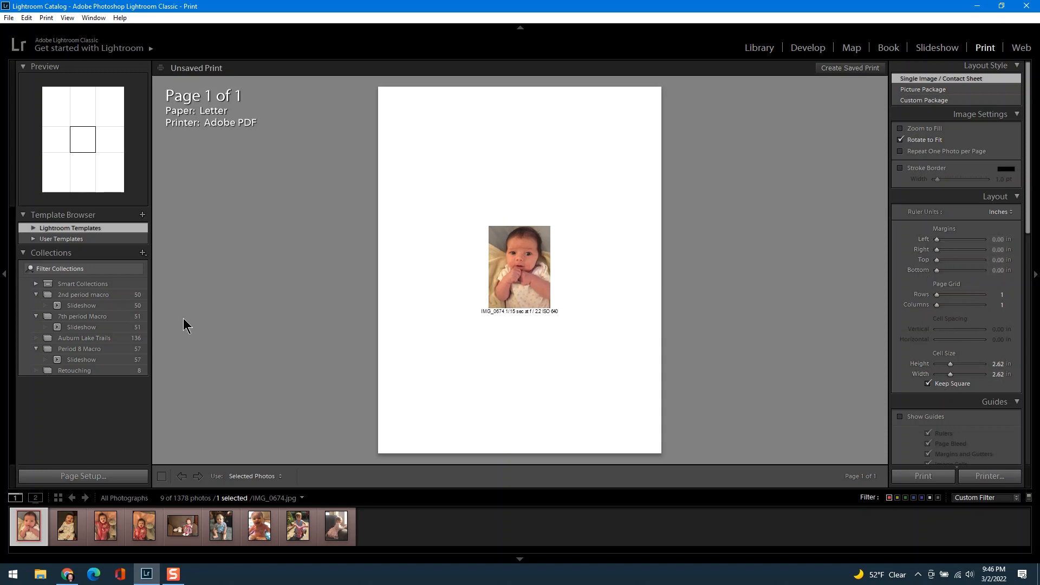
- Try the (1) 4 x 6 and 1 Large With Stroke templates on the print page
{"action": "left_click", "coordinate": [33, 228]}
{"action": "left_click", "coordinate": [49, 239]}
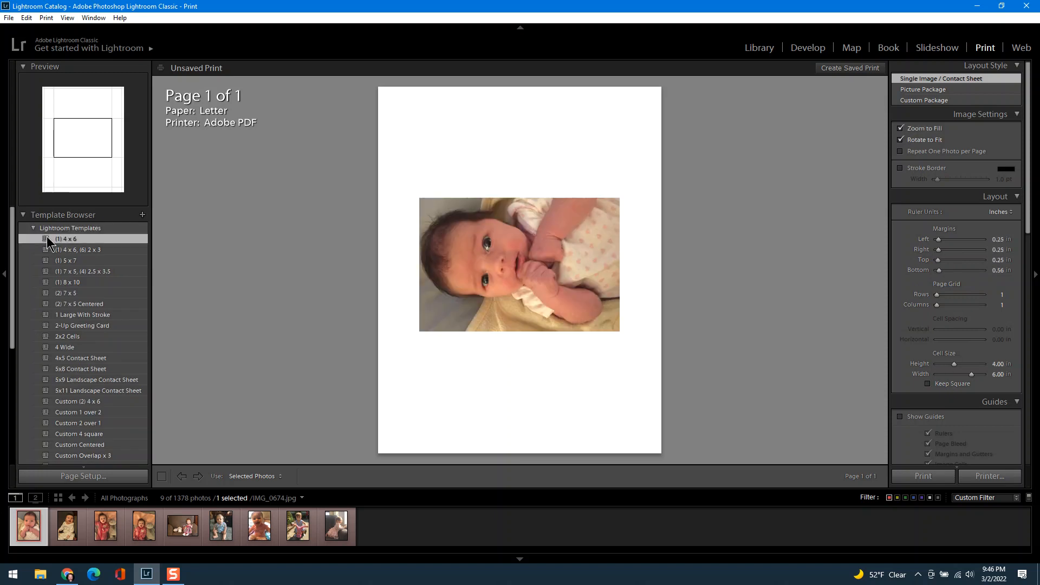
{"action": "left_click", "coordinate": [86, 317]}
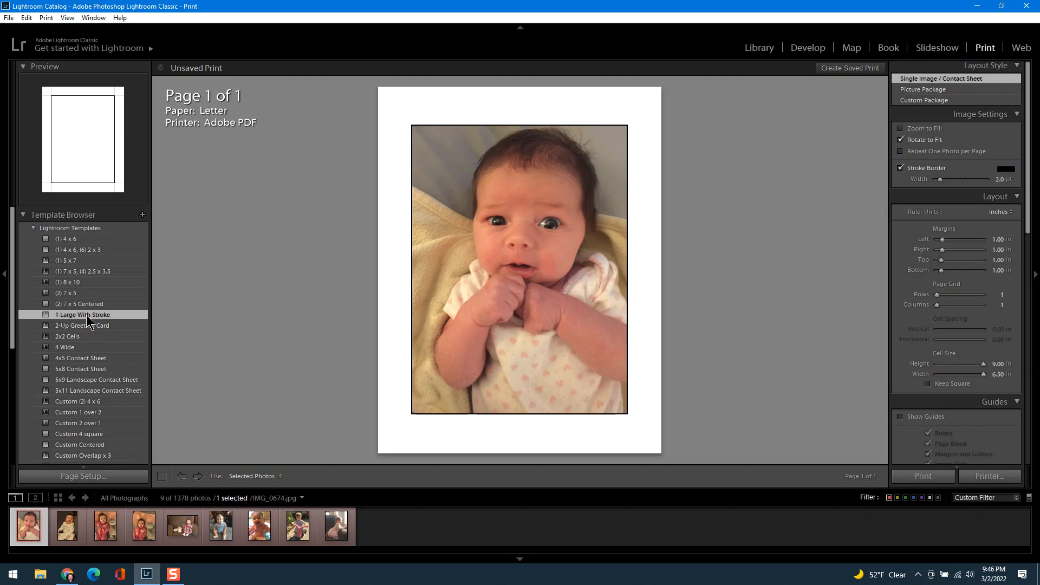
{"action": "left_click", "coordinate": [33, 228]}
{"action": "scroll", "coordinate": [976, 329], "scroll_direction": "down", "scroll_amount": 6}
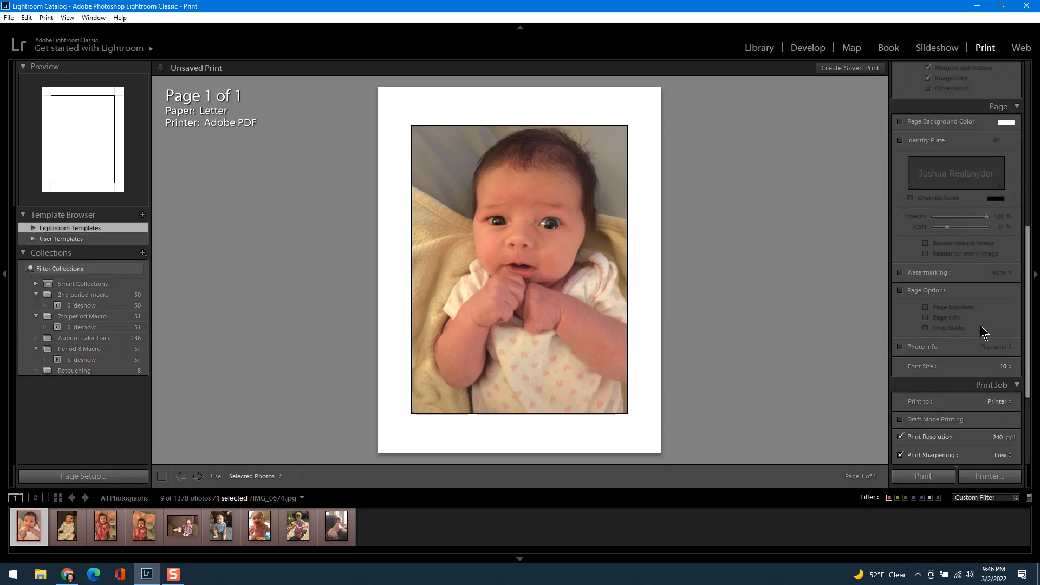
{"action": "scroll", "coordinate": [994, 357], "scroll_direction": "up", "scroll_amount": 6}
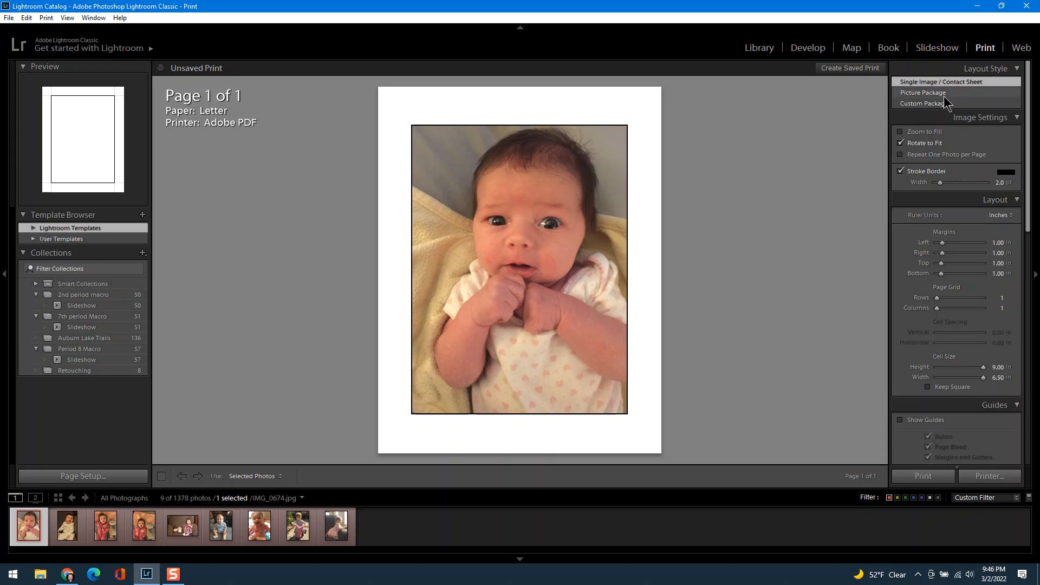
{"action": "mouse_move", "coordinate": [937, 298]}
{"action": "left_mouse_down"}
{"action": "mouse_move", "coordinate": [949, 302]}
{"action": "mouse_move", "coordinate": [933, 304]}
{"action": "left_mouse_up"}
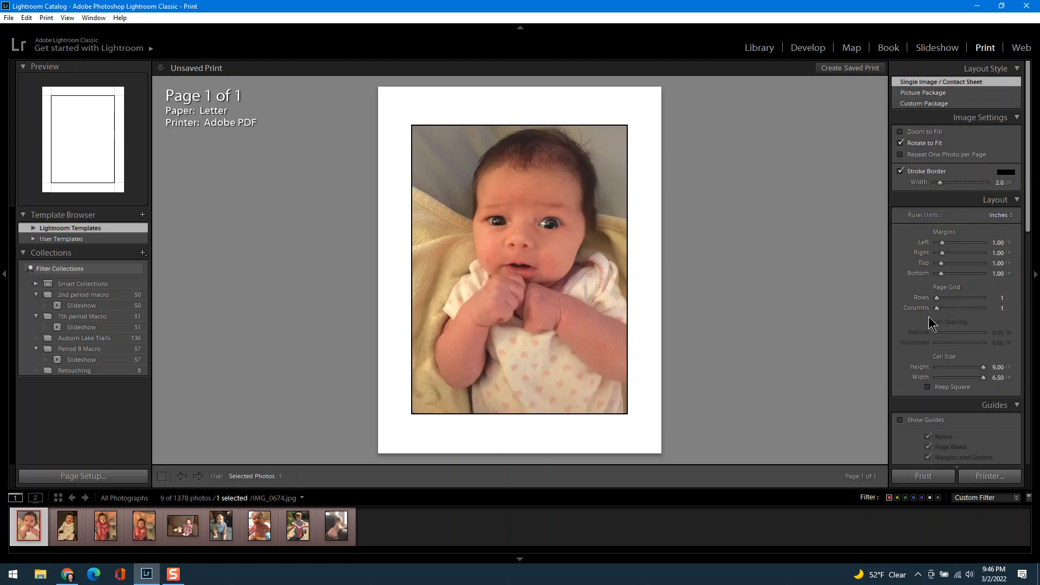
- Reapply the 1 Large With Stroke template and collapse the template list
{"action": "left_click", "coordinate": [34, 228]}
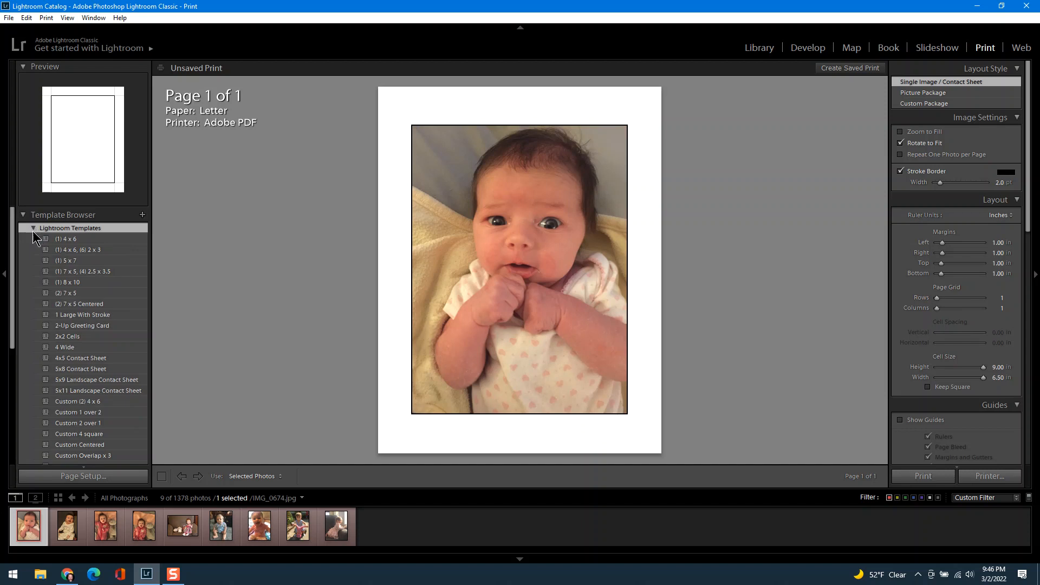
{"action": "left_click", "coordinate": [70, 316]}
{"action": "scroll", "coordinate": [122, 339], "scroll_direction": "up", "scroll_amount": 5}
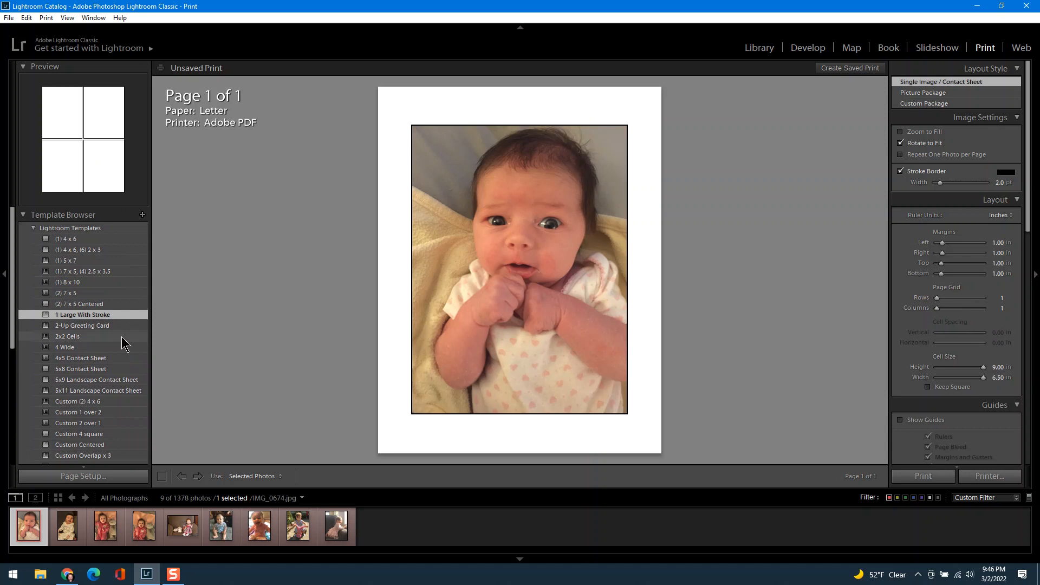
{"action": "left_click", "coordinate": [24, 215]}
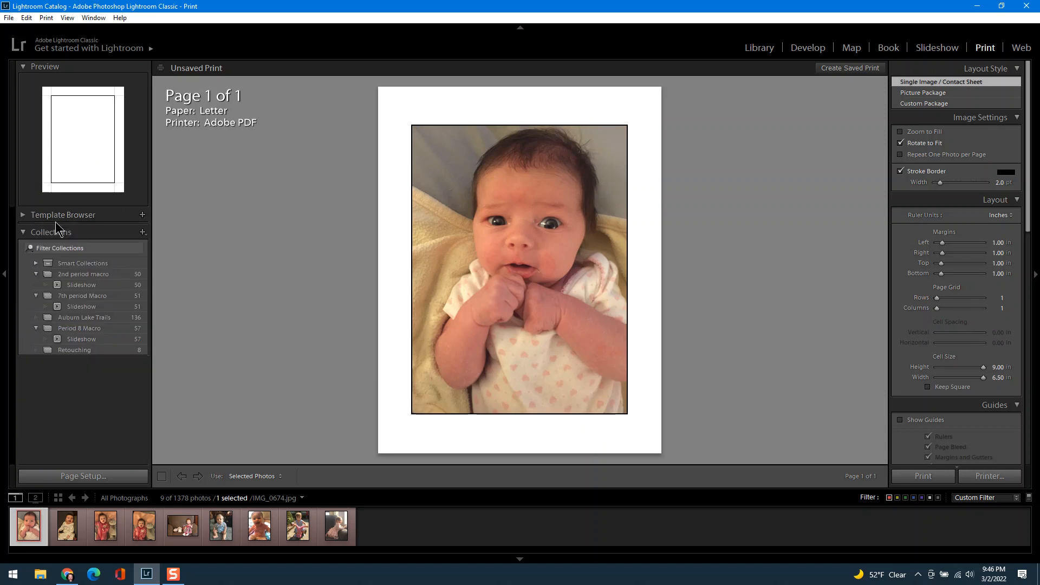
{"action": "left_click", "coordinate": [24, 216]}
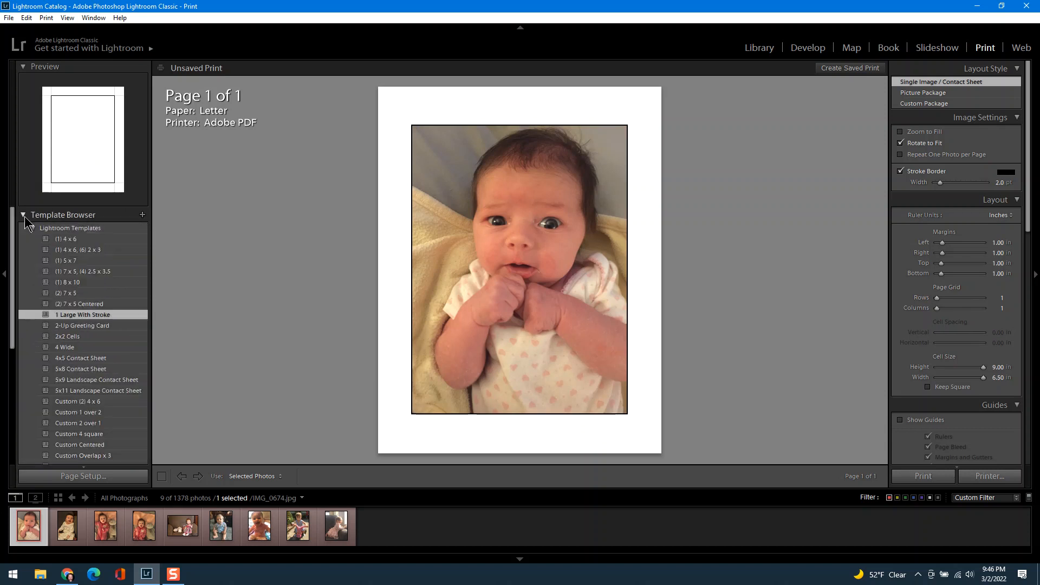
{"action": "left_click", "coordinate": [24, 215]}
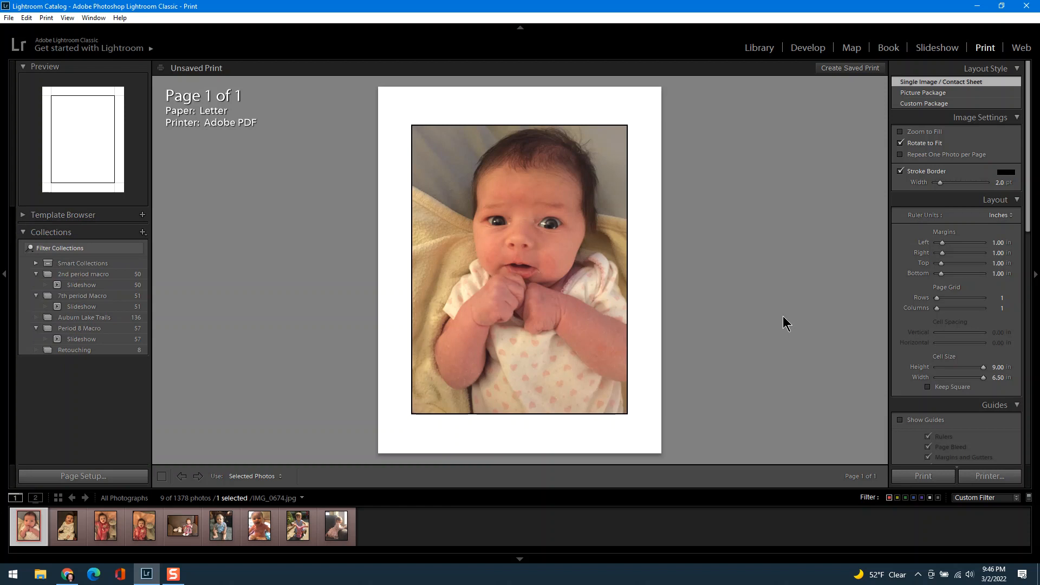
- Apply the 4x5 Contact Sheet template and select all the filtered photos for printing
{"action": "left_click", "coordinate": [27, 216]}
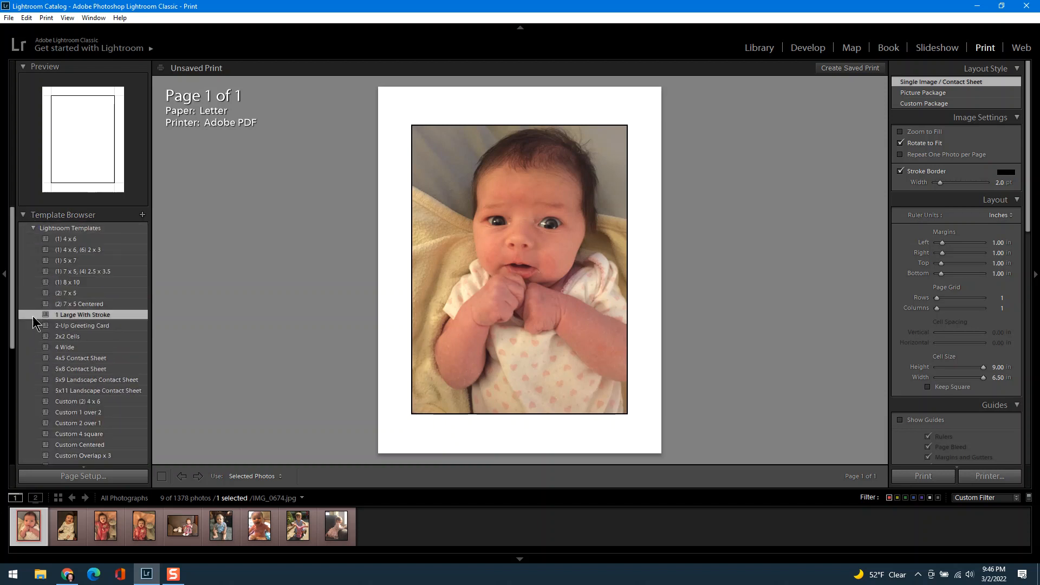
{"action": "left_click", "coordinate": [59, 359]}
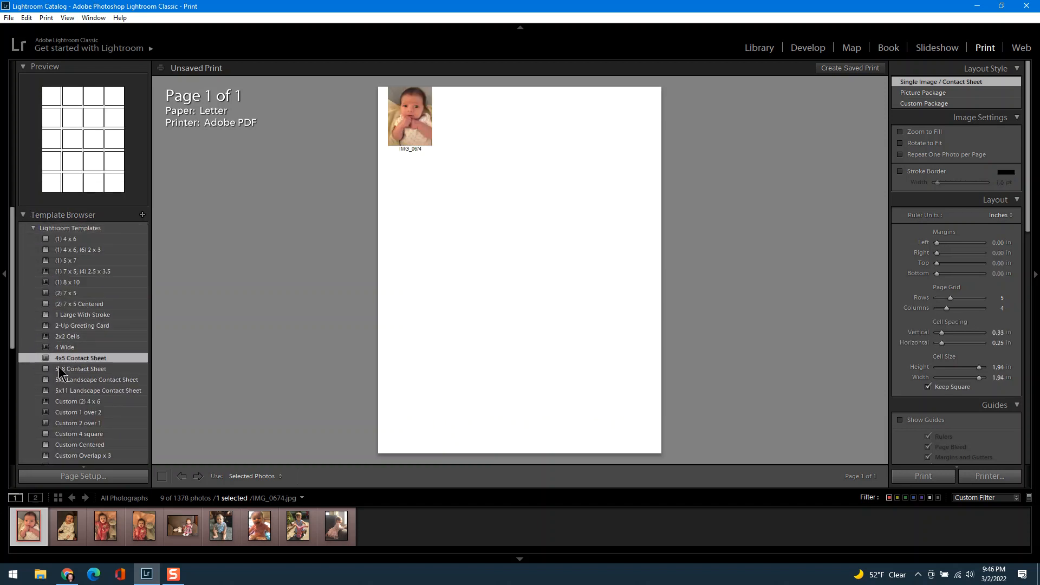
{"action": "key", "text": "ctrl+a"}
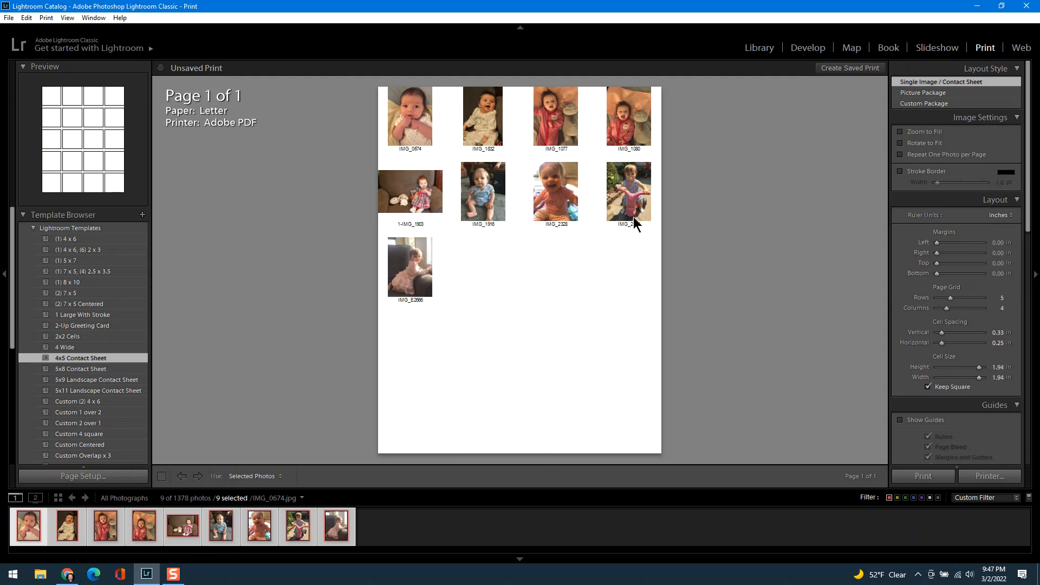
- Apply the (1) 8 x 10 template and page through the print preview up to page 5
{"action": "left_click", "coordinate": [76, 282]}
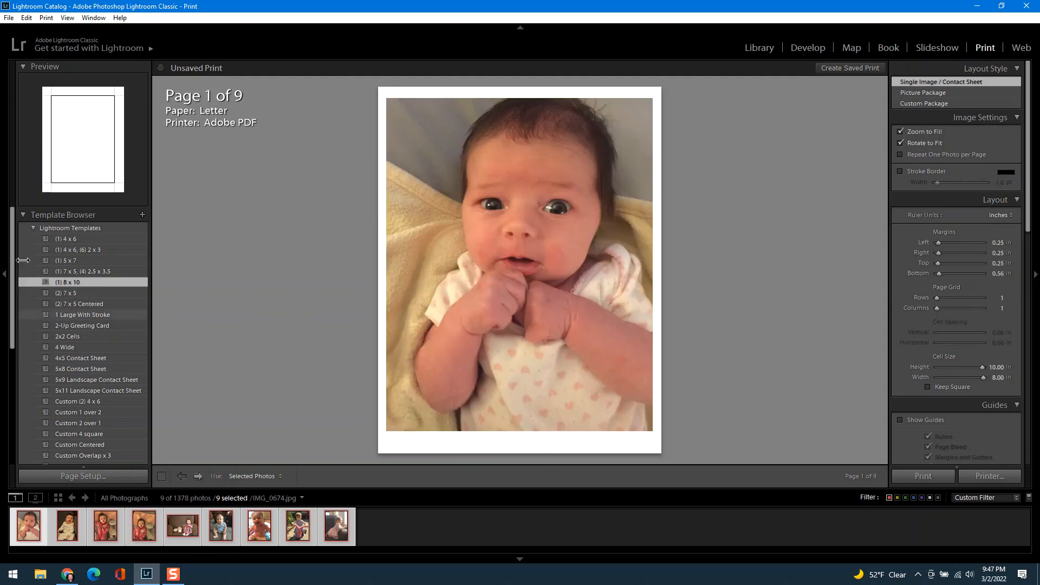
{"action": "left_click", "coordinate": [26, 216]}
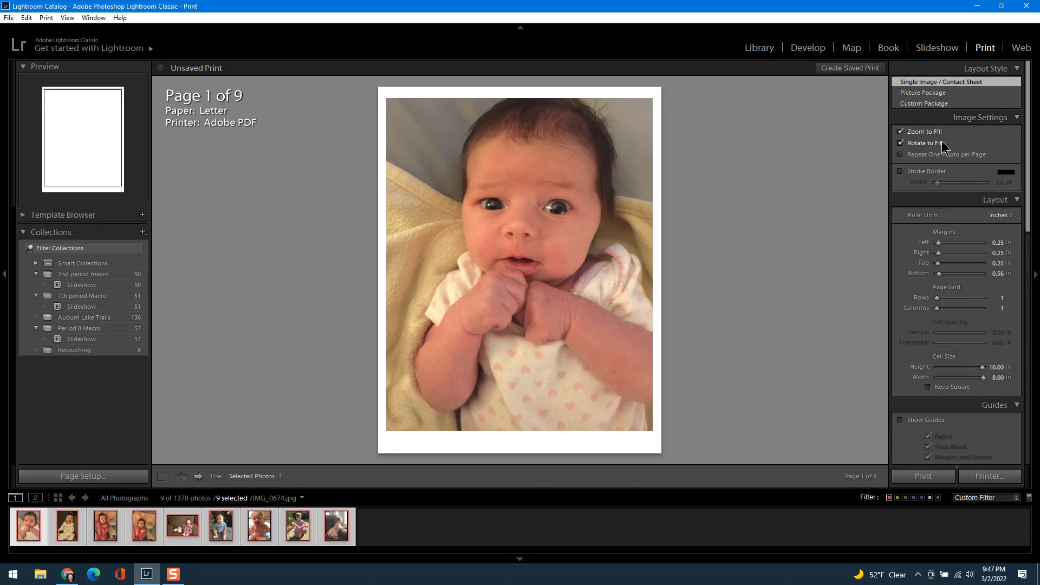
{"action": "left_click", "coordinate": [974, 118]}
{"action": "left_click", "coordinate": [199, 477]}
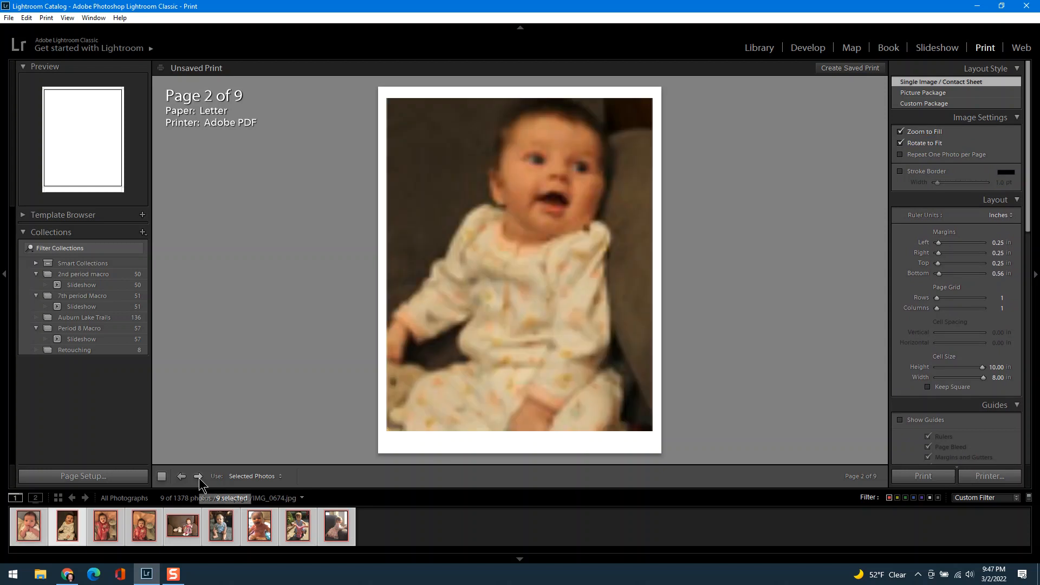
{"action": "left_click", "coordinate": [198, 477]}
{"action": "left_click", "coordinate": [199, 478]}
{"action": "left_click", "coordinate": [199, 477]}
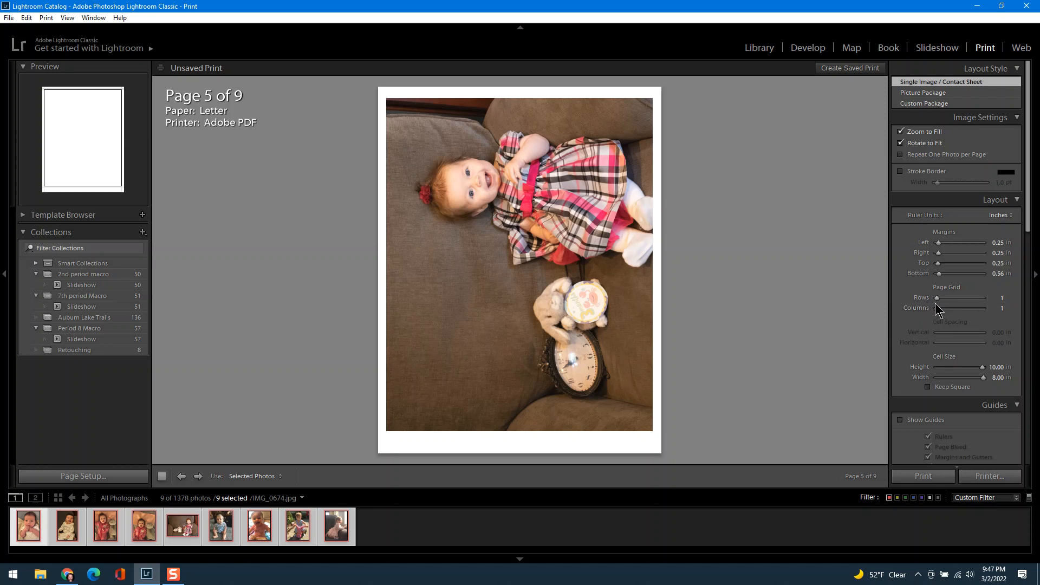
- Set the page grid to three rows and three columns so all selected photos share one page
{"action": "left_click_drag", "start_coordinate": [937, 297], "coordinate": [941, 298]}
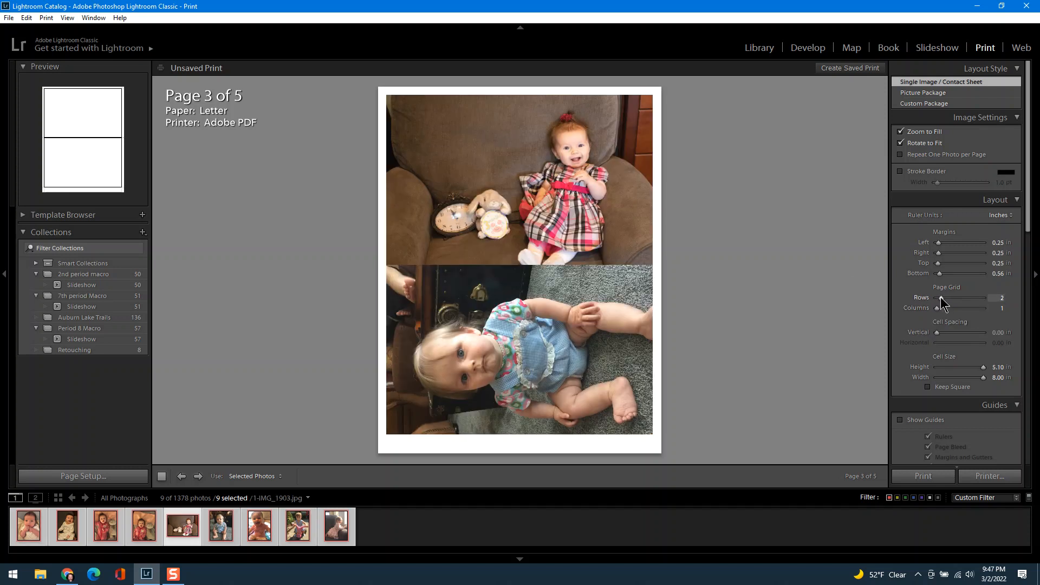
{"action": "left_click_drag", "start_coordinate": [937, 308], "coordinate": [938, 308]}
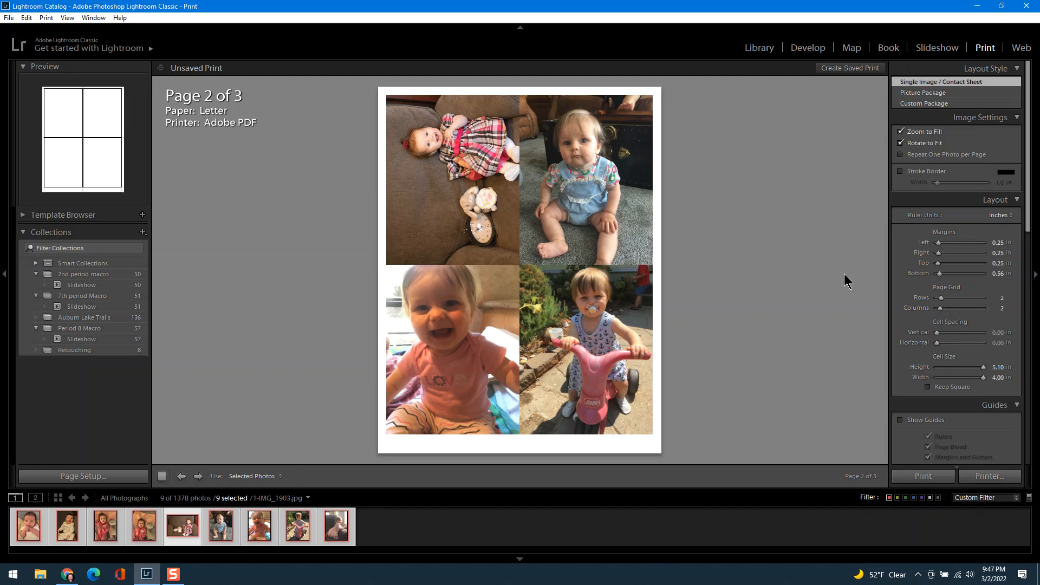
{"action": "left_click_drag", "start_coordinate": [941, 298], "coordinate": [944, 309]}
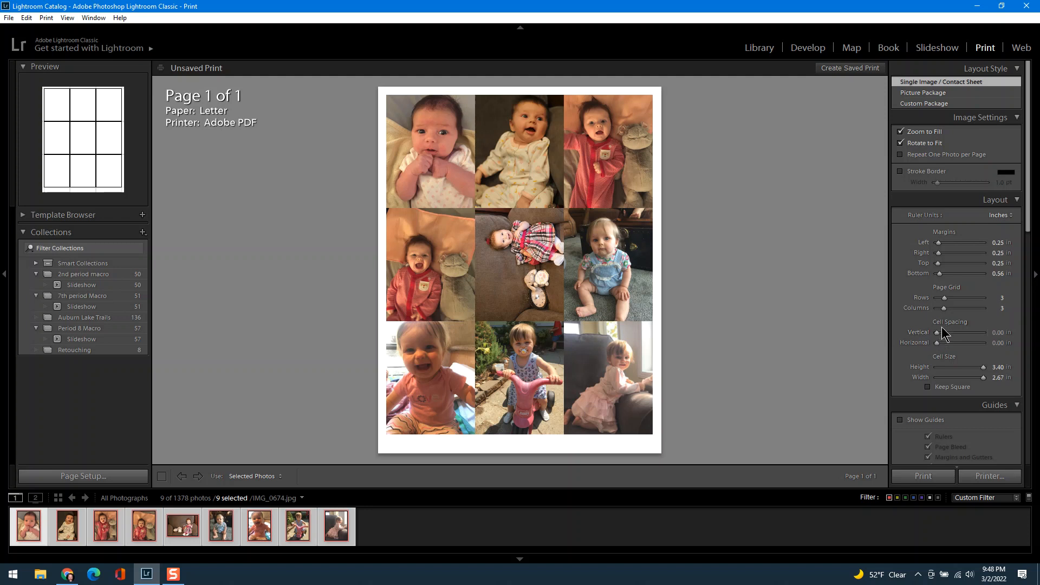
- Set the vertical and horizontal cell spacing to 0.25 inches
{"action": "mouse_move", "coordinate": [937, 333]}
{"action": "left_mouse_down"}
{"action": "mouse_move", "coordinate": [941, 343]}
{"action": "mouse_move", "coordinate": [942, 334]}
{"action": "left_mouse_up"}
{"action": "left_click", "coordinate": [995, 333]}
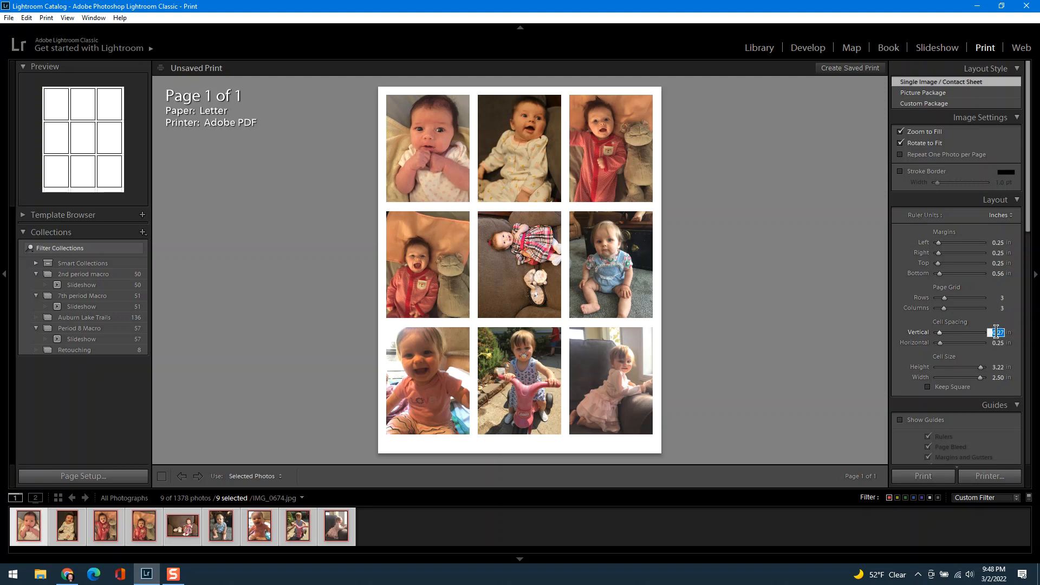
{"action": "type", "text": ".25"}
{"action": "key", "text": "Return"}
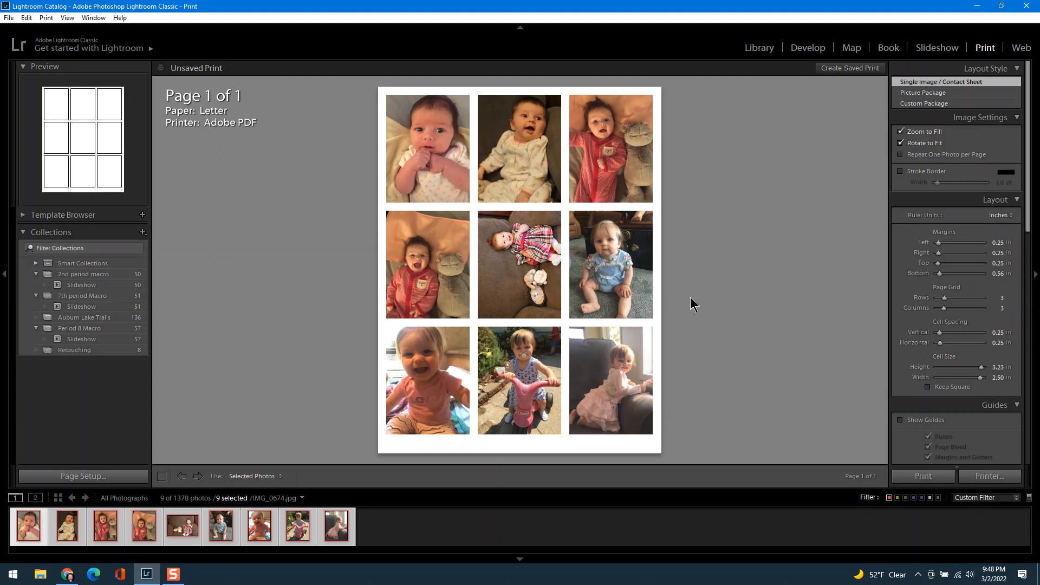
- Show the layout guides and widen the gaps on the page to 0.30 inches horizontally and 0.32 inches vertically
{"action": "scroll", "coordinate": [899, 282], "scroll_direction": "down", "scroll_amount": 2}
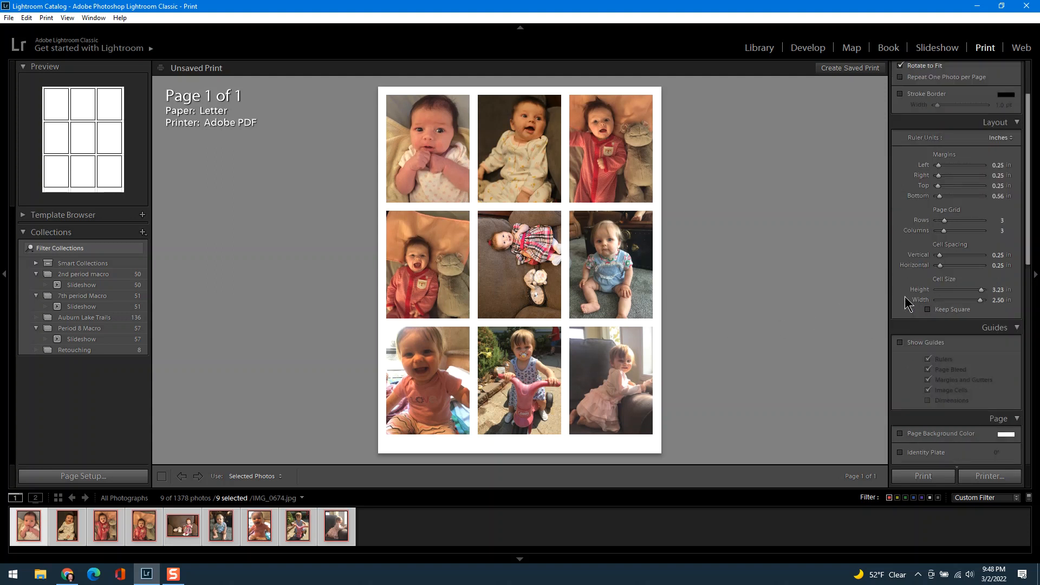
{"action": "left_click", "coordinate": [901, 343]}
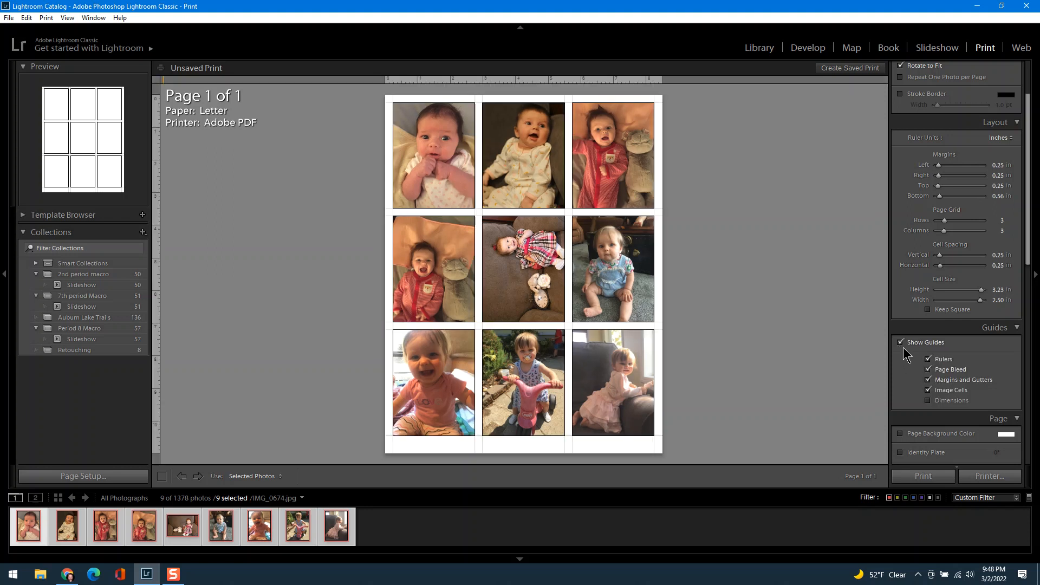
{"action": "left_click_drag", "start_coordinate": [562, 241], "coordinate": [559, 237]}
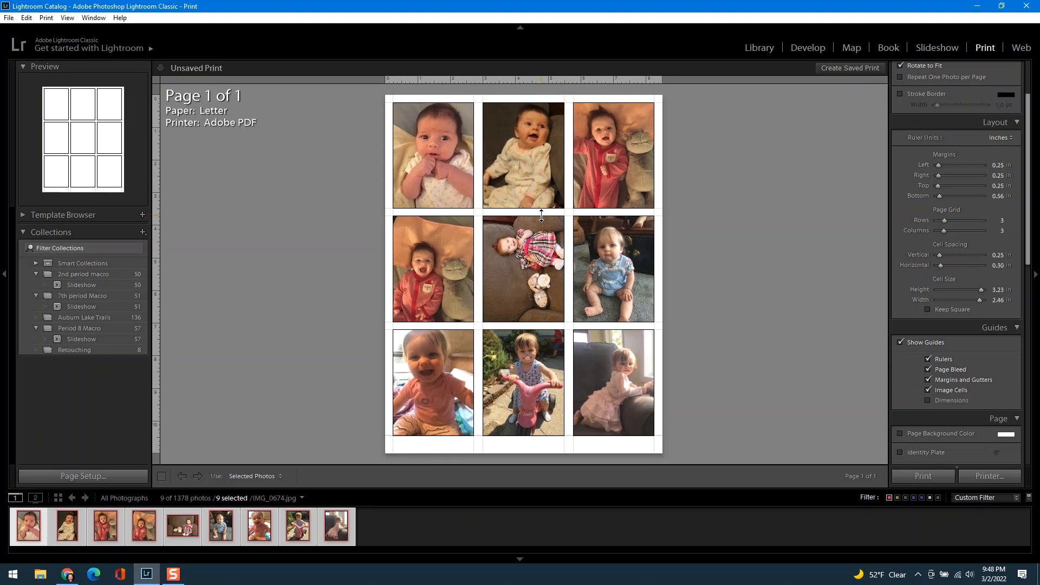
{"action": "left_click_drag", "start_coordinate": [543, 213], "coordinate": [542, 216]}
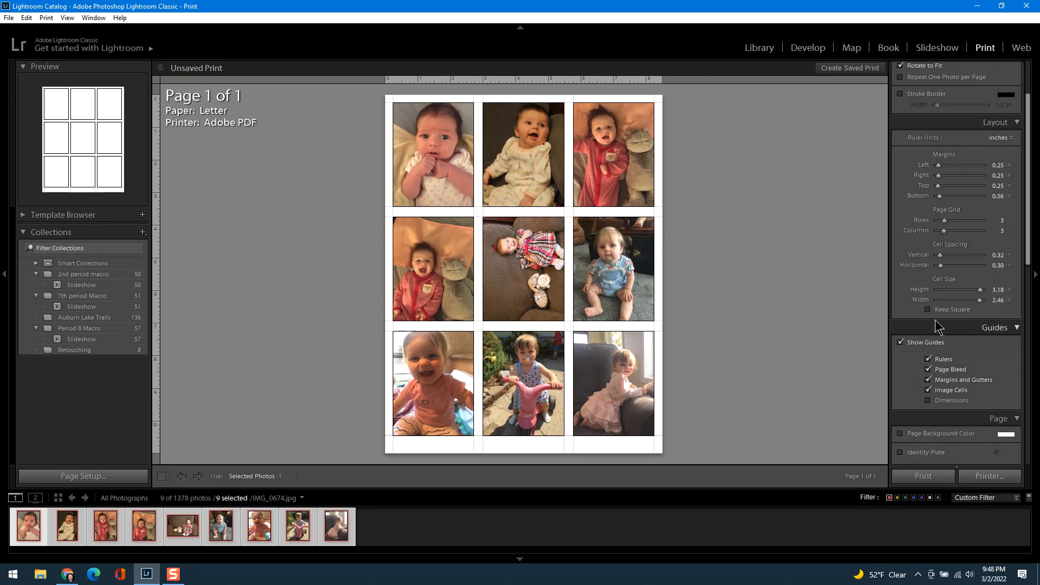
- Set the vertical and horizontal cell spacing back to 0.25 inches and hide the layout guides
{"action": "left_click", "coordinate": [998, 255]}
{"action": "type", "text": "0.25"}
{"action": "key", "text": "Tab"}
{"action": "type", "text": ".25"}
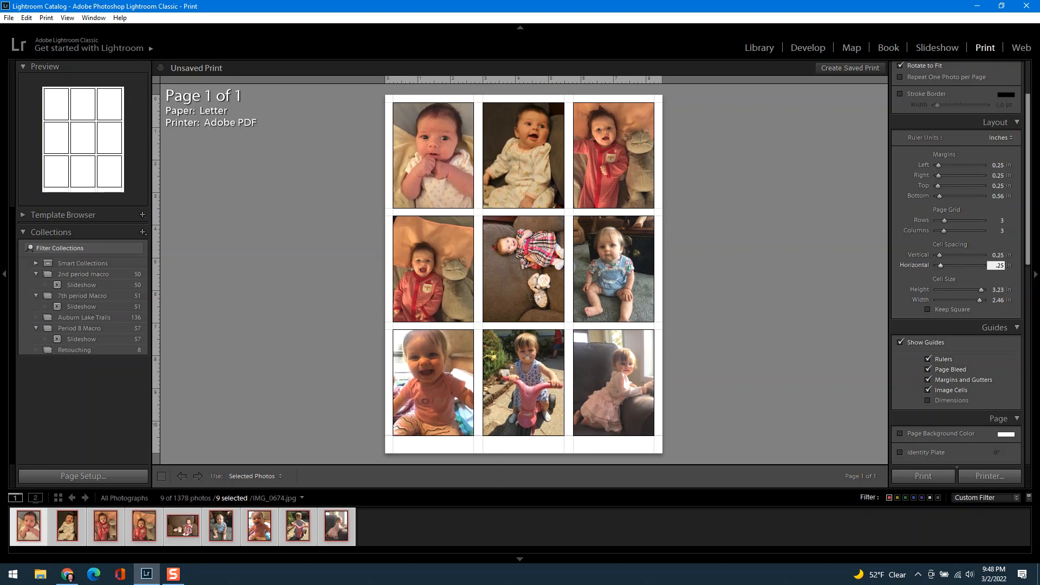
{"action": "left_click", "coordinate": [901, 343]}
{"action": "left_click", "coordinate": [901, 342]}
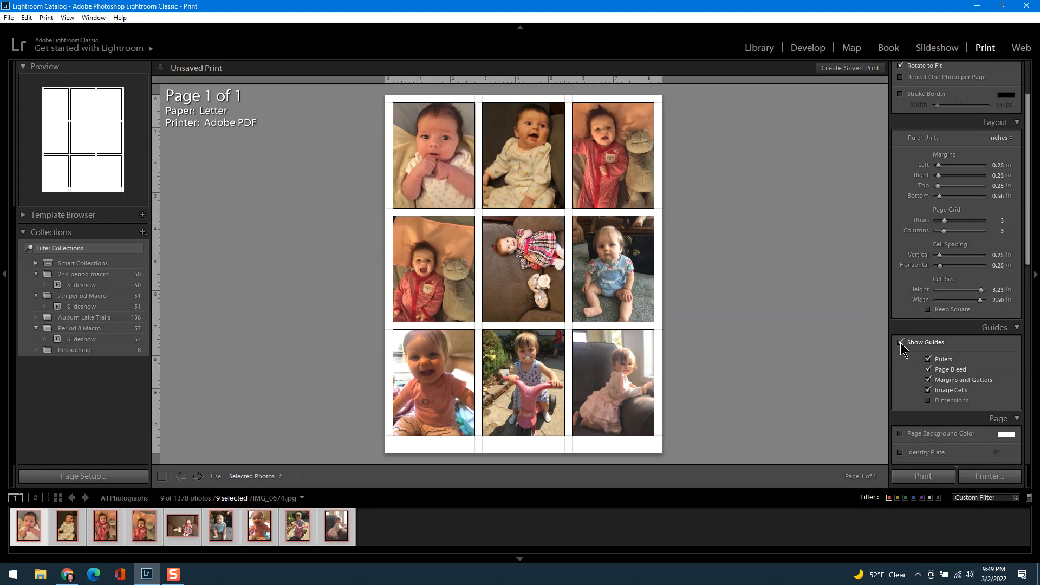
{"action": "left_click", "coordinate": [900, 342]}
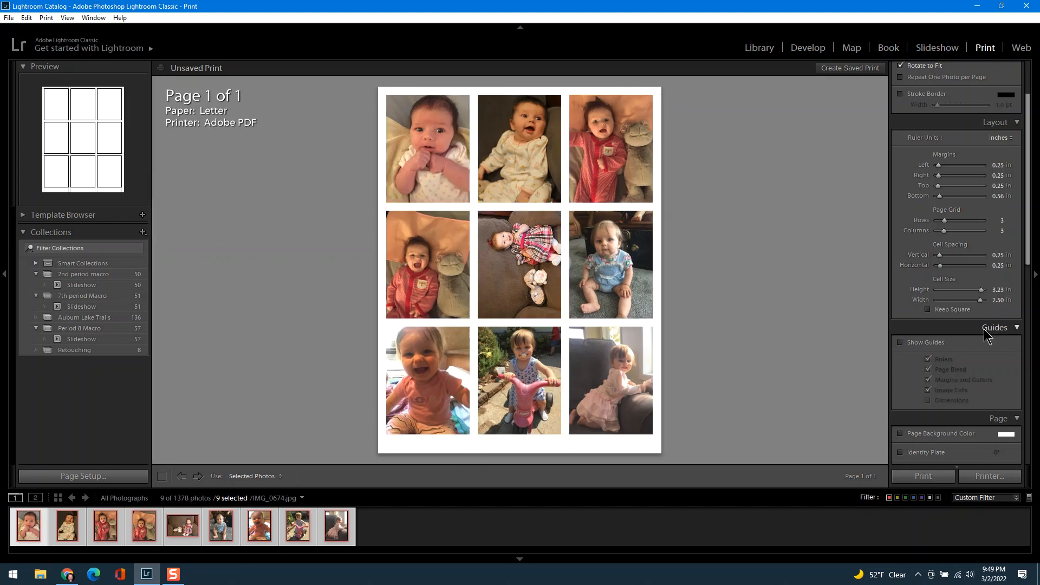
- Turn on Photo Info so that each photo on the page is captioned with its filename
{"action": "scroll", "coordinate": [983, 341], "scroll_direction": "down", "scroll_amount": 3}
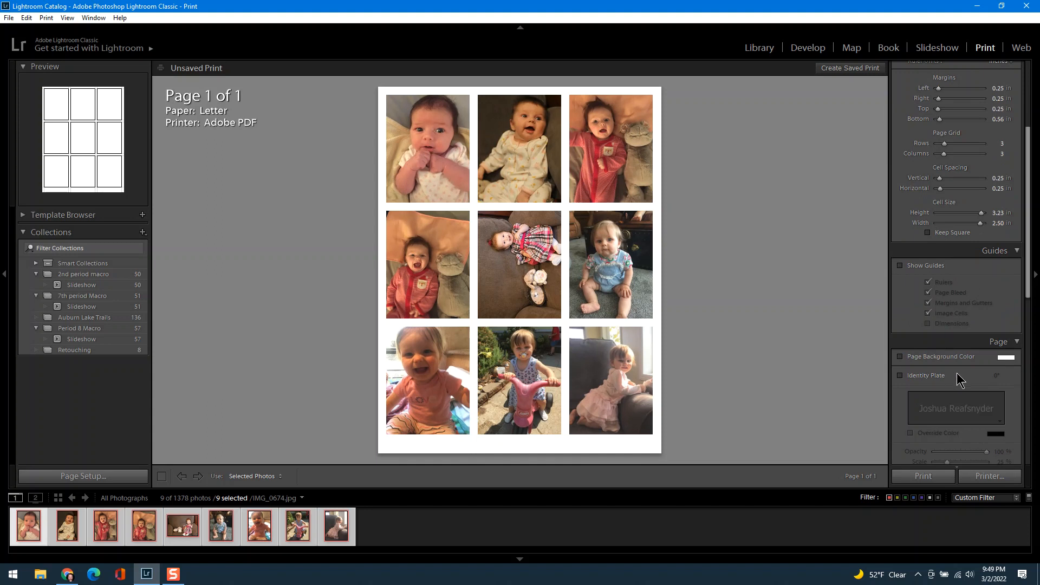
{"action": "scroll", "coordinate": [963, 375], "scroll_direction": "down", "scroll_amount": 3}
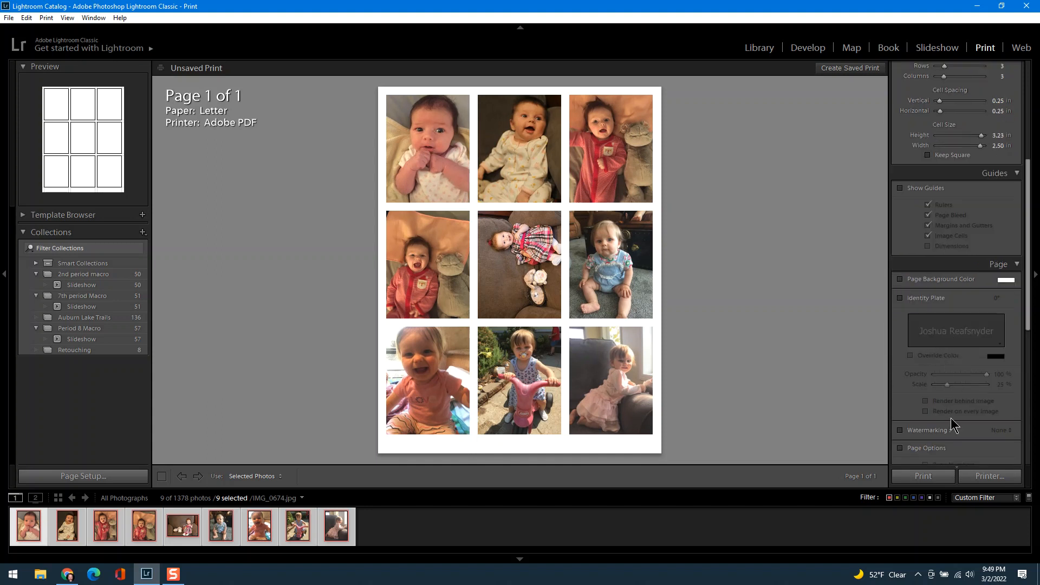
{"action": "scroll", "coordinate": [951, 420], "scroll_direction": "down", "scroll_amount": 3}
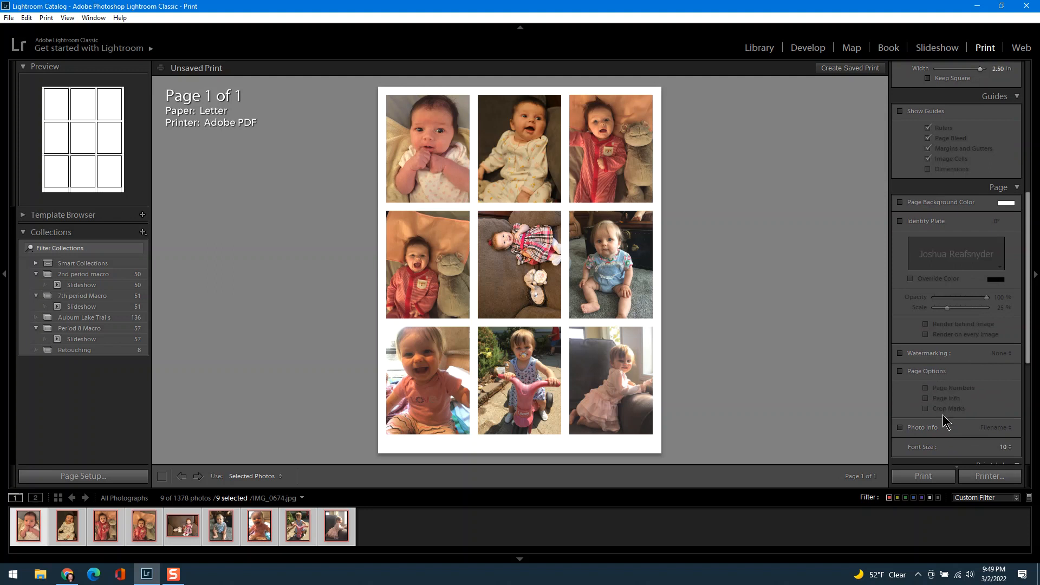
{"action": "scroll", "coordinate": [943, 414], "scroll_direction": "down", "scroll_amount": 3}
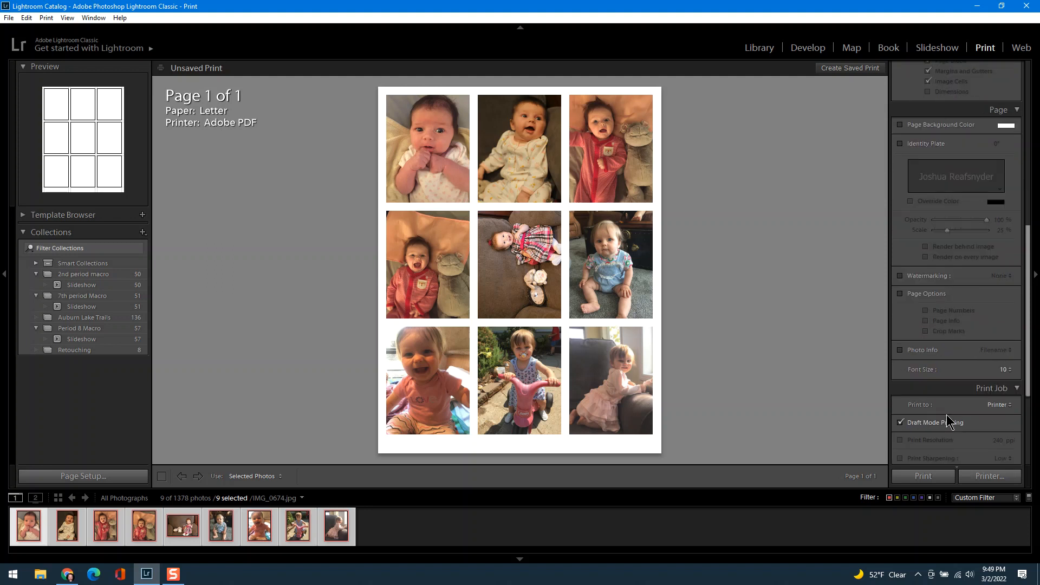
{"action": "left_click", "coordinate": [900, 350]}
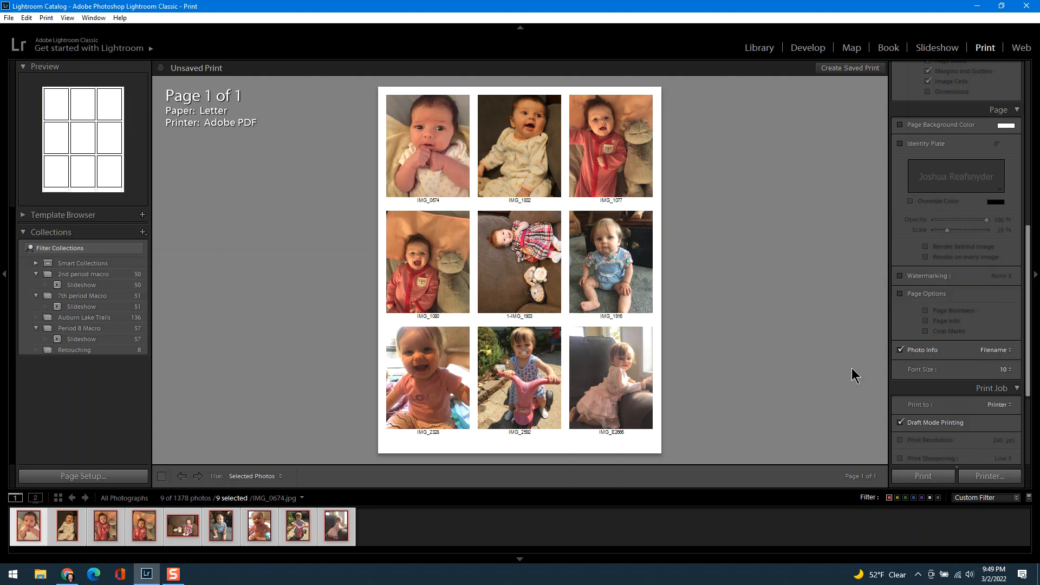
- Edit the Photo Info text template so that a single Exposure token follows the filename, separated by a space
{"action": "left_click", "coordinate": [1006, 352]}
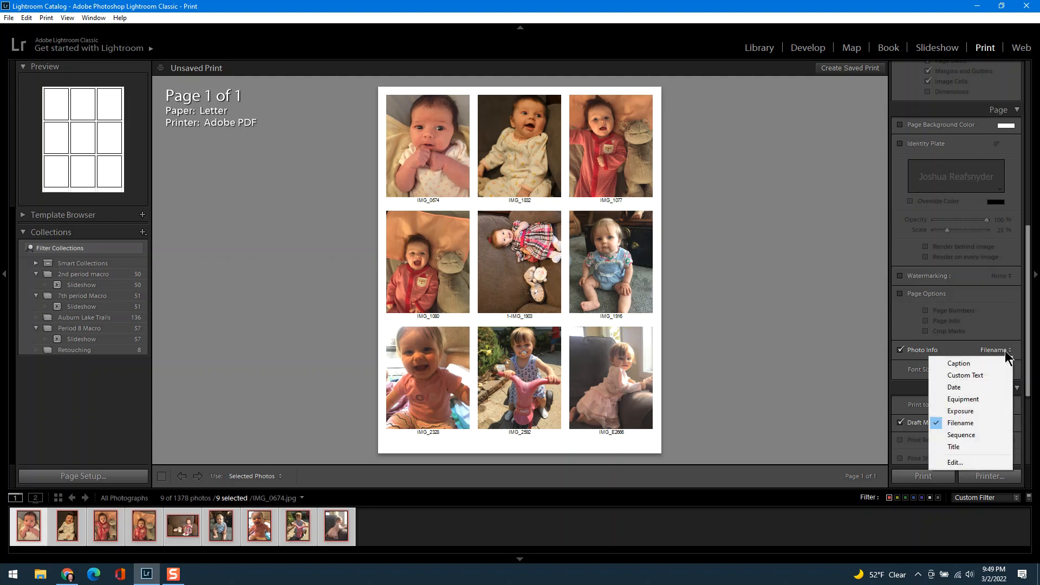
{"action": "left_click", "coordinate": [989, 461]}
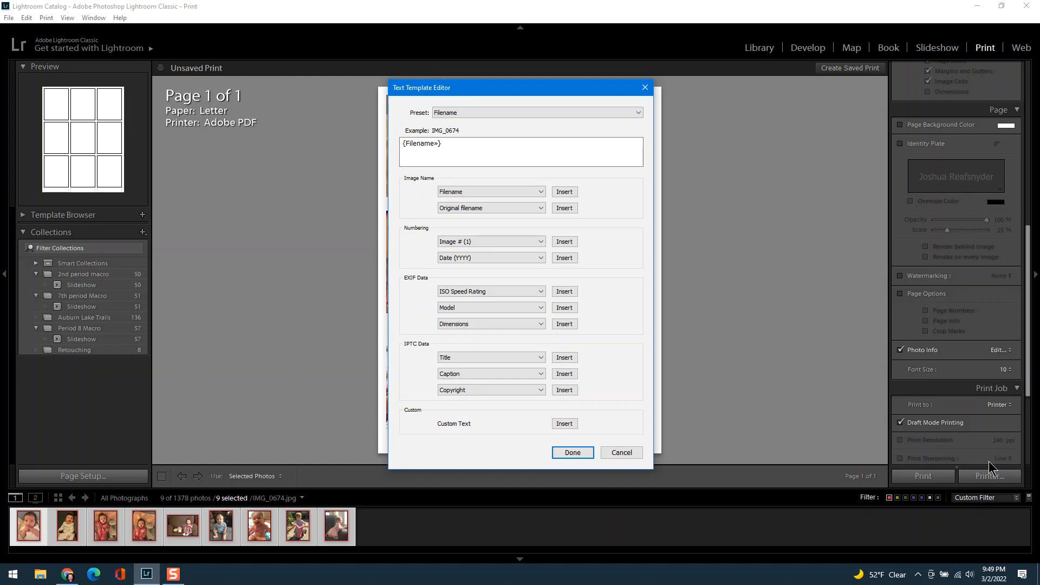
{"action": "left_click_drag", "start_coordinate": [479, 91], "coordinate": [747, 86]}
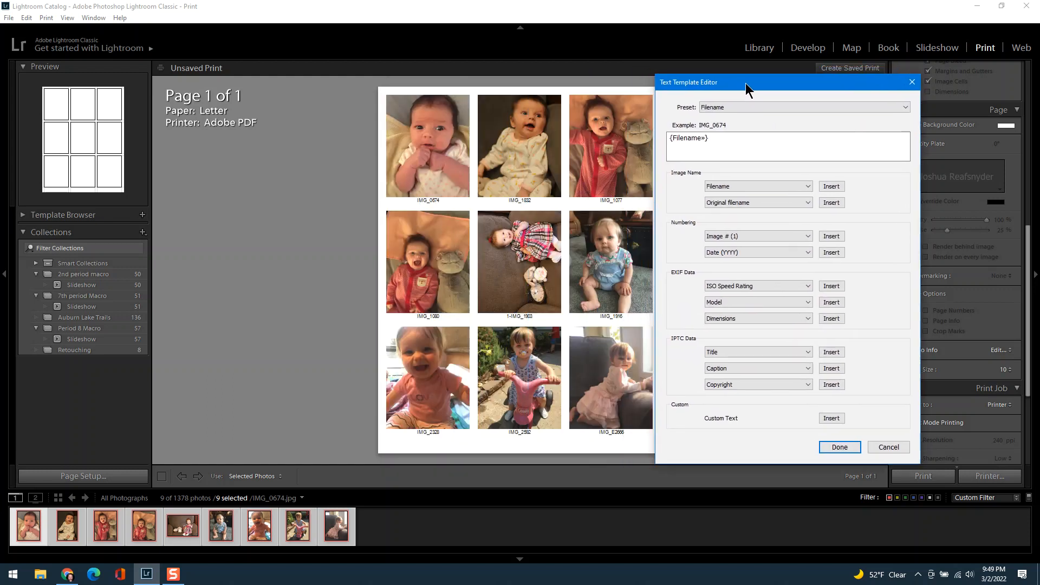
{"action": "left_click", "coordinate": [725, 140]}
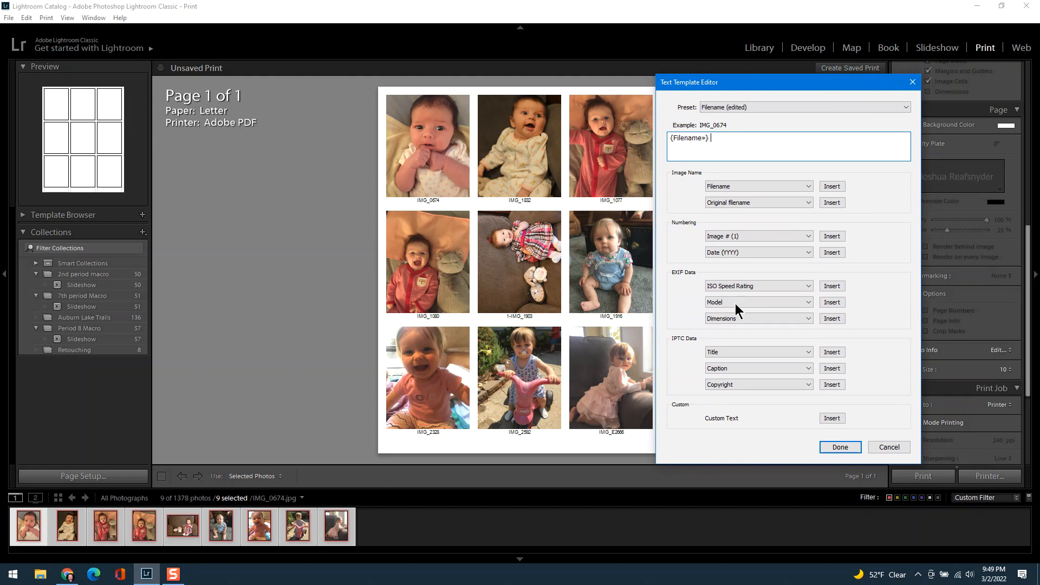
{"action": "left_click", "coordinate": [806, 286]}
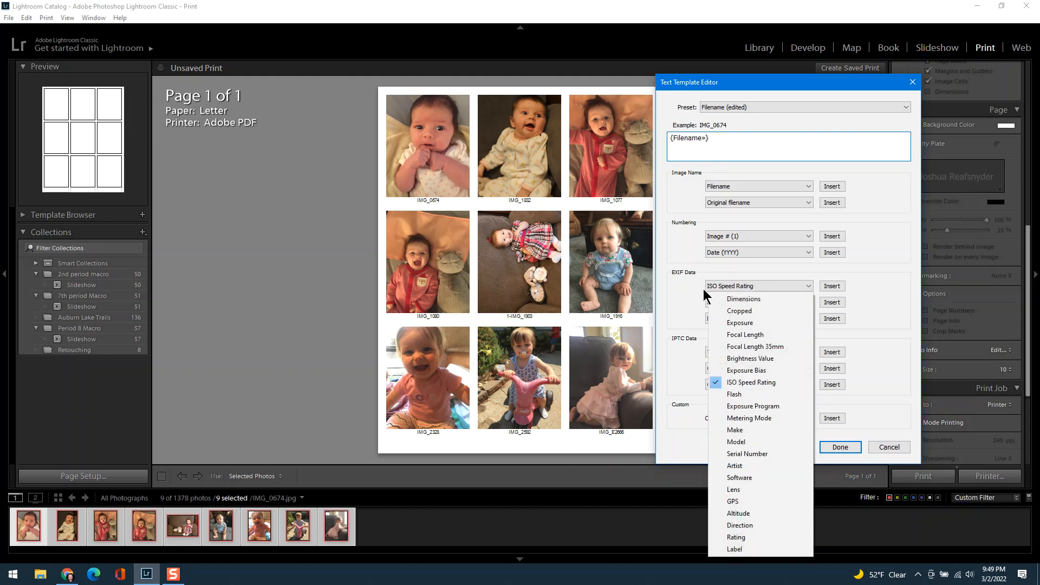
{"action": "left_click", "coordinate": [676, 276]}
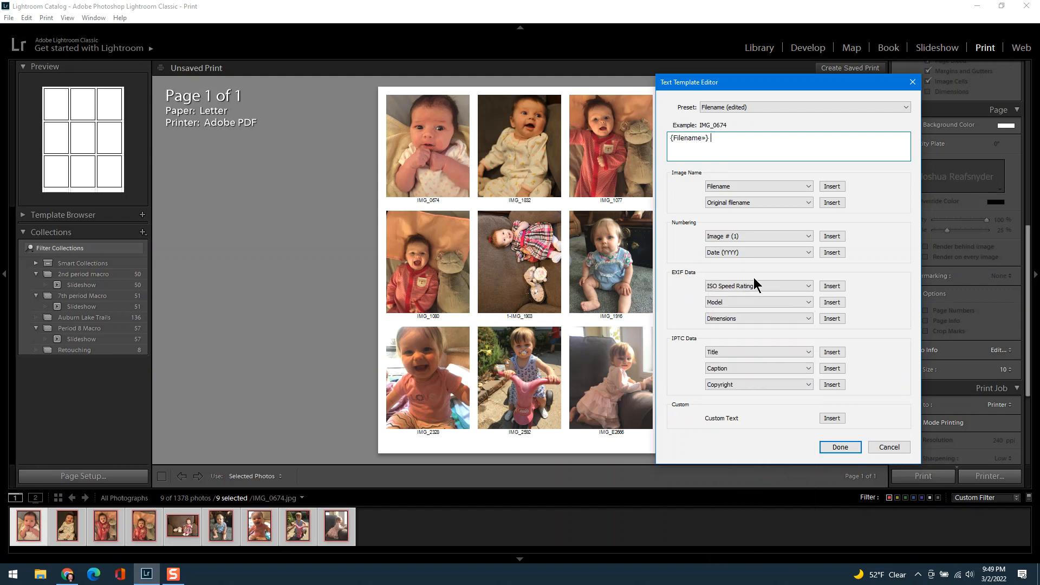
{"action": "left_click", "coordinate": [780, 287]}
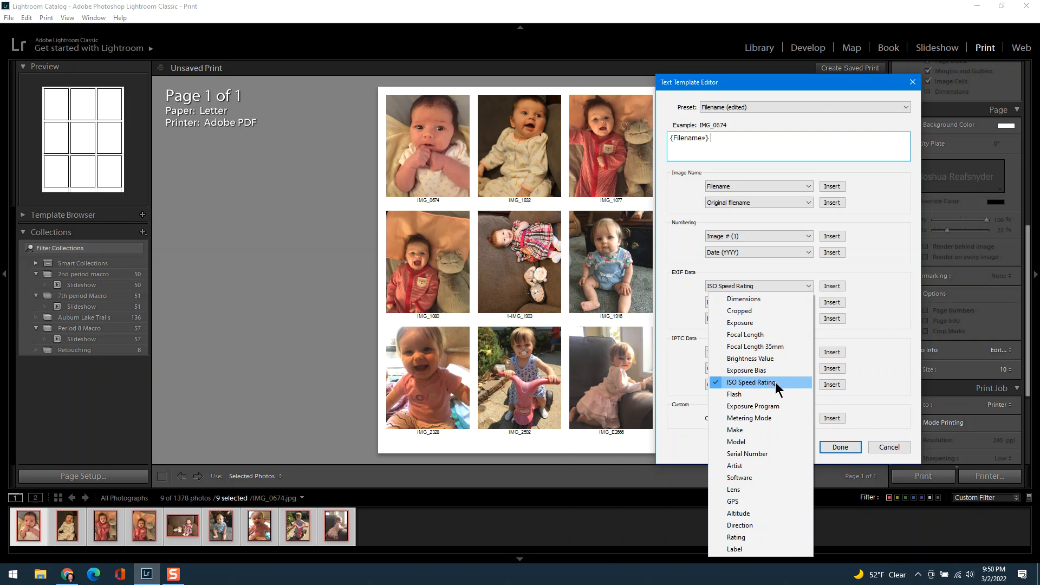
{"action": "left_click", "coordinate": [758, 324]}
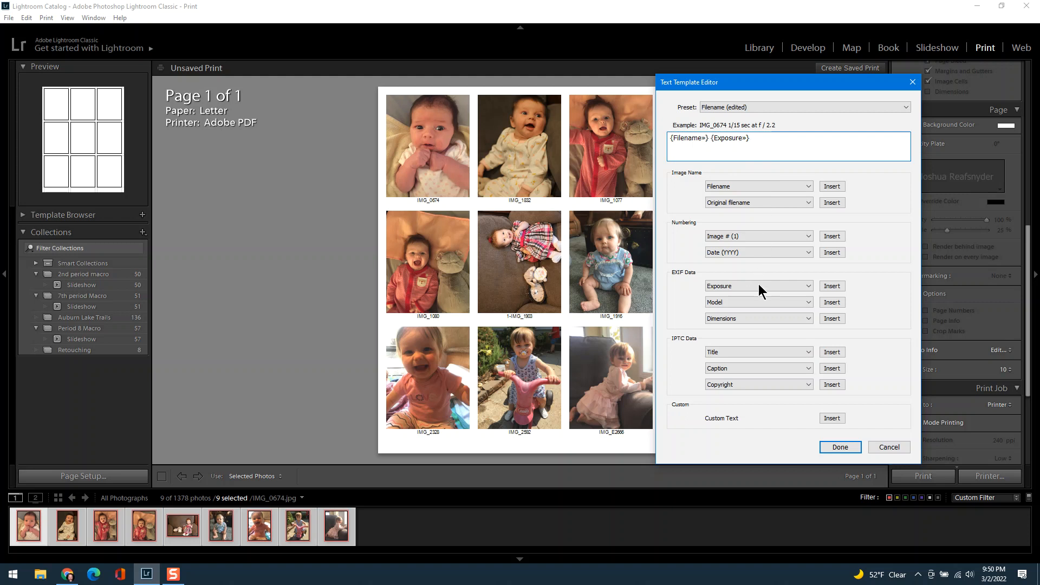
{"action": "left_click", "coordinate": [831, 285]}
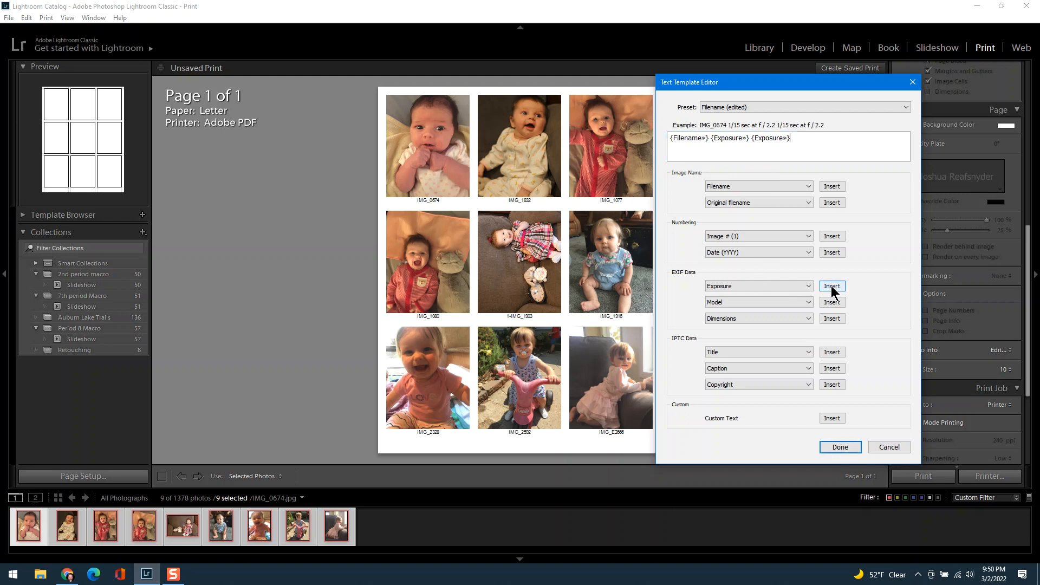
{"action": "key", "text": "BackSpace"}
- Add the ISO Speed Rating token after Exposure in the text template, separated by a space
{"action": "left_click", "coordinate": [802, 286]}
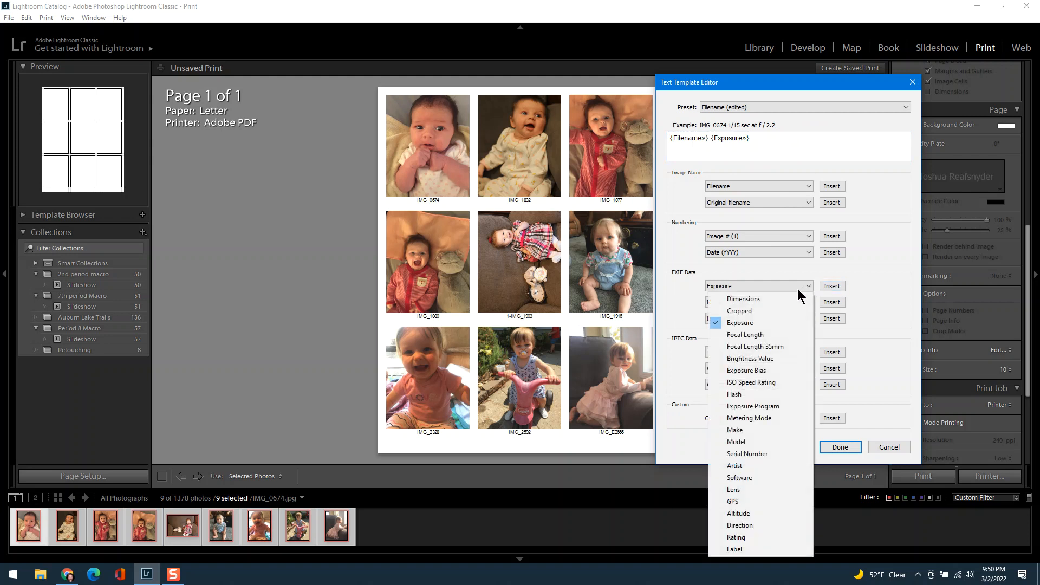
{"action": "left_click", "coordinate": [770, 382]}
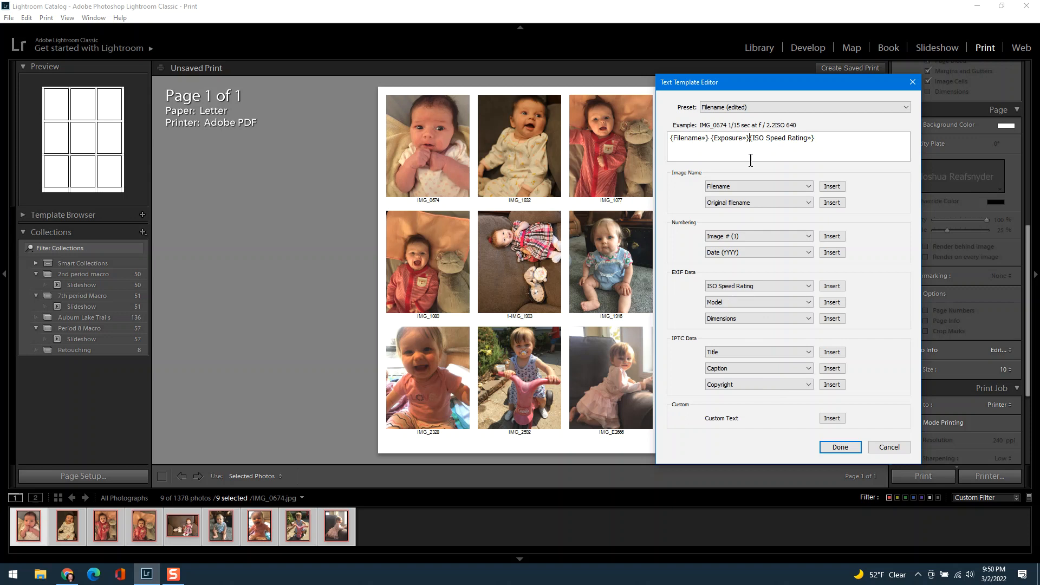
{"action": "left_click", "coordinate": [713, 145]}
{"action": "left_click", "coordinate": [750, 139]}
{"action": "key", "text": "BackSpace"}
{"action": "left_click", "coordinate": [841, 157]}
- Add the Exposure Program token after ISO Speed Rating and apply the text template to the photo captions
{"action": "left_click", "coordinate": [808, 289]}
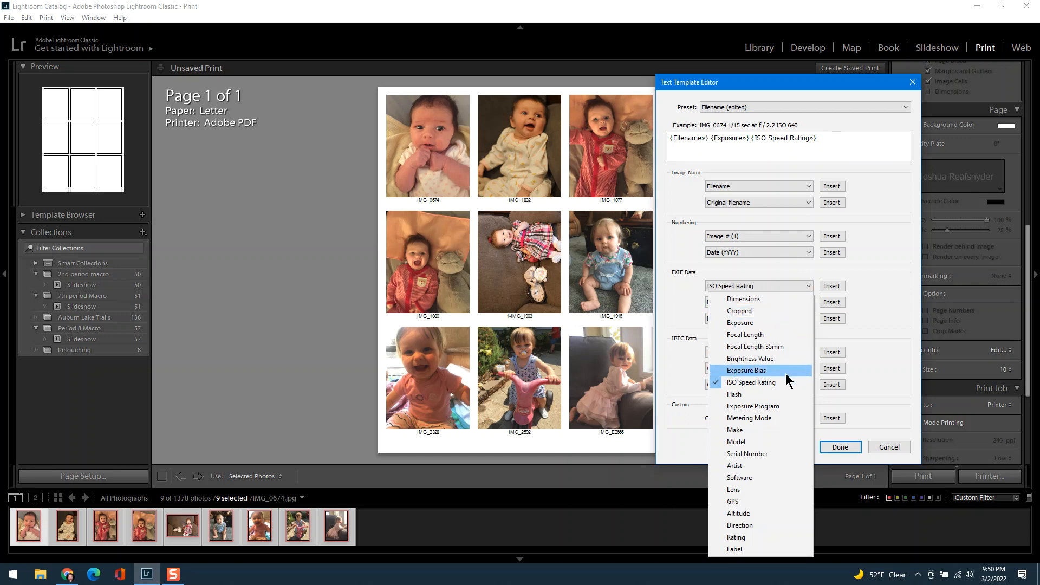
{"action": "left_click", "coordinate": [768, 406]}
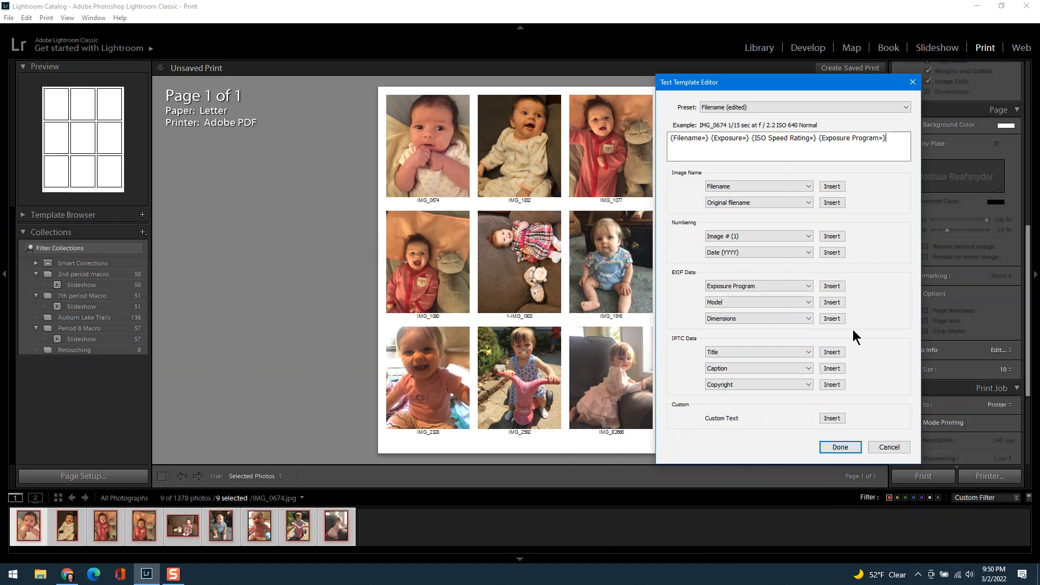
{"action": "key", "text": "BackSpace"}
{"action": "left_click", "coordinate": [791, 286]}
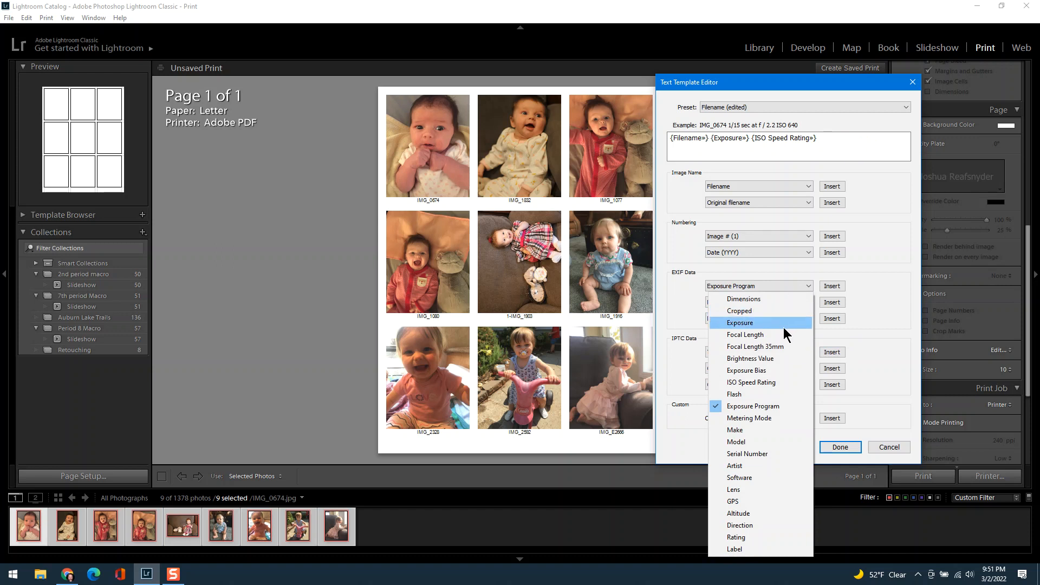
{"action": "left_click", "coordinate": [775, 409]}
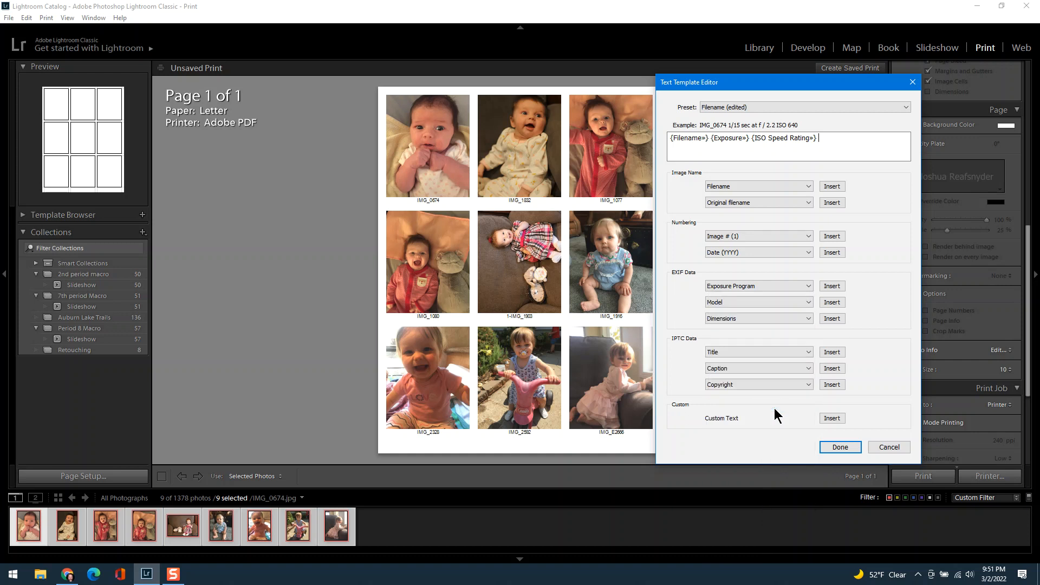
{"action": "left_click", "coordinate": [832, 286]}
{"action": "left_click", "coordinate": [841, 447]}
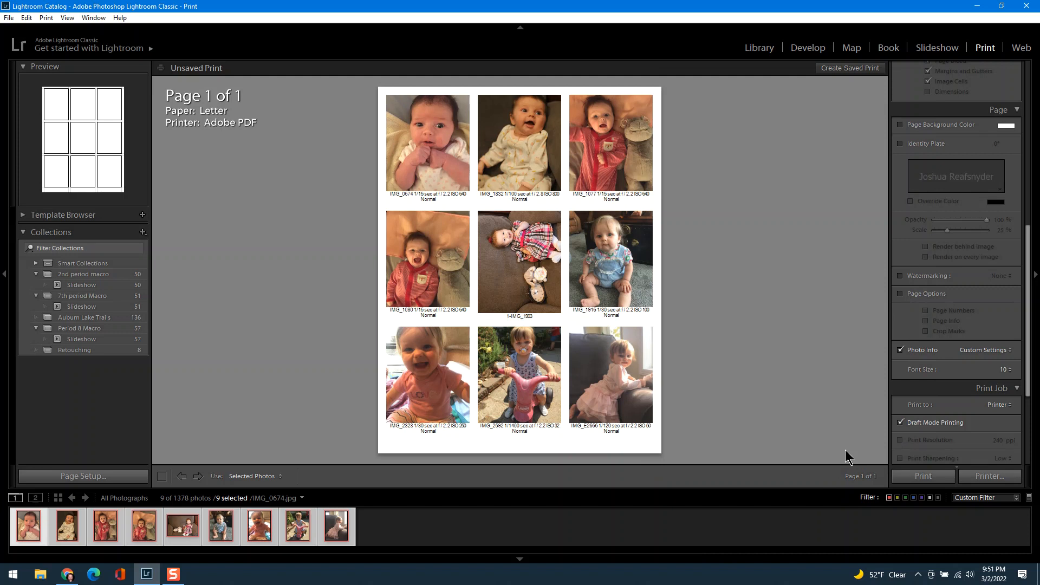
- Reopen the Photo Info text template and delete the Exposure Program token from its end
{"action": "left_click", "coordinate": [987, 351]}
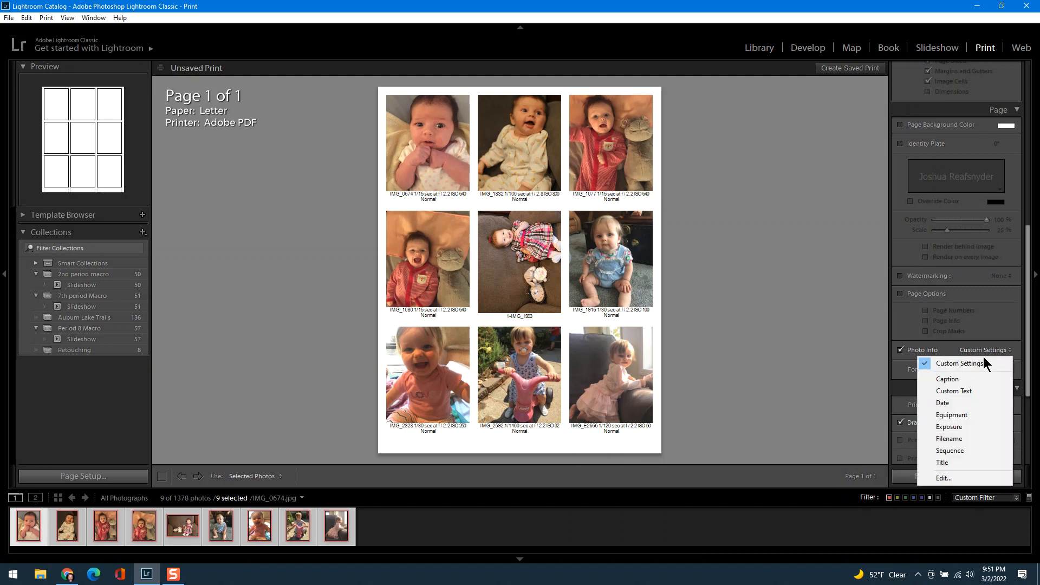
{"action": "left_click", "coordinate": [954, 478]}
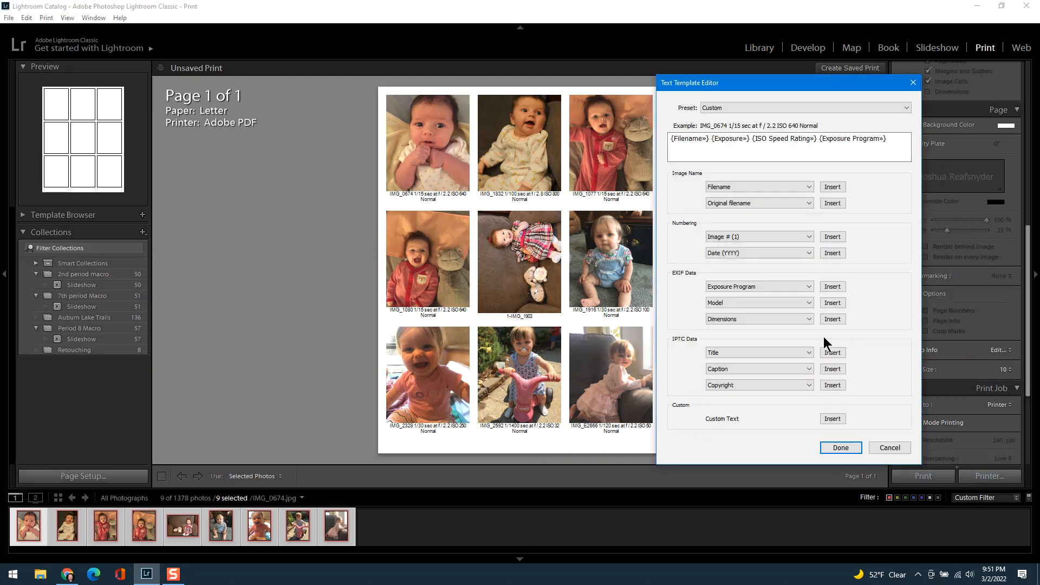
{"action": "left_click", "coordinate": [830, 287]}
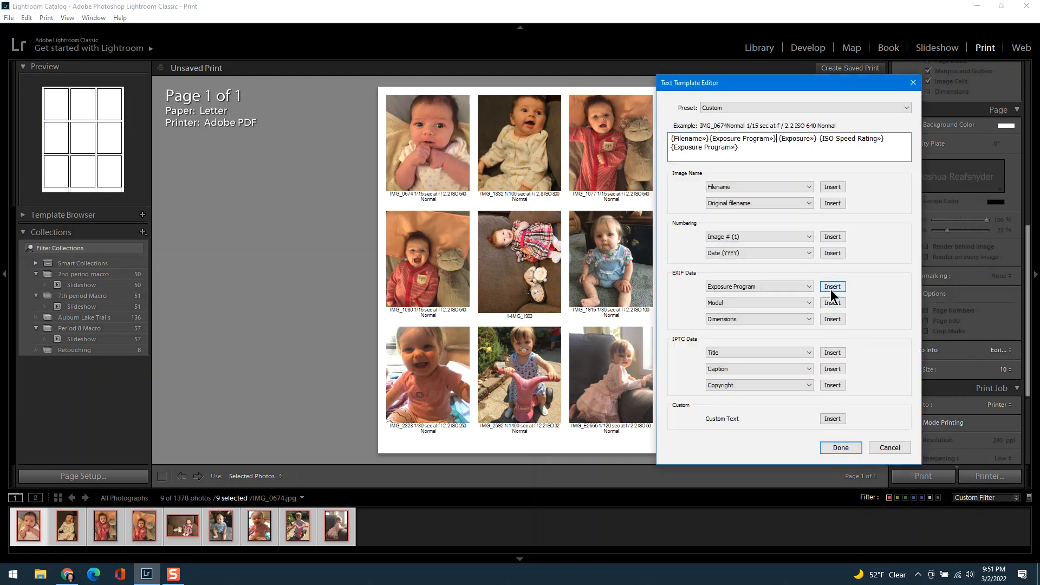
{"action": "key", "text": "ctrl+z"}
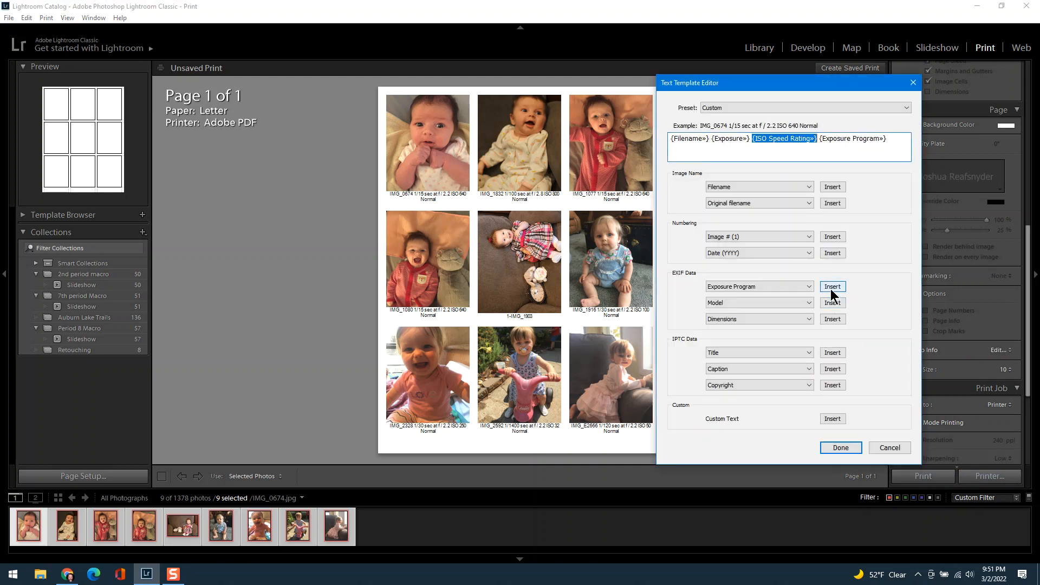
{"action": "left_click", "coordinate": [887, 139]}
{"action": "key", "text": "BackSpace"}
{"action": "left_click", "coordinate": [805, 291]}
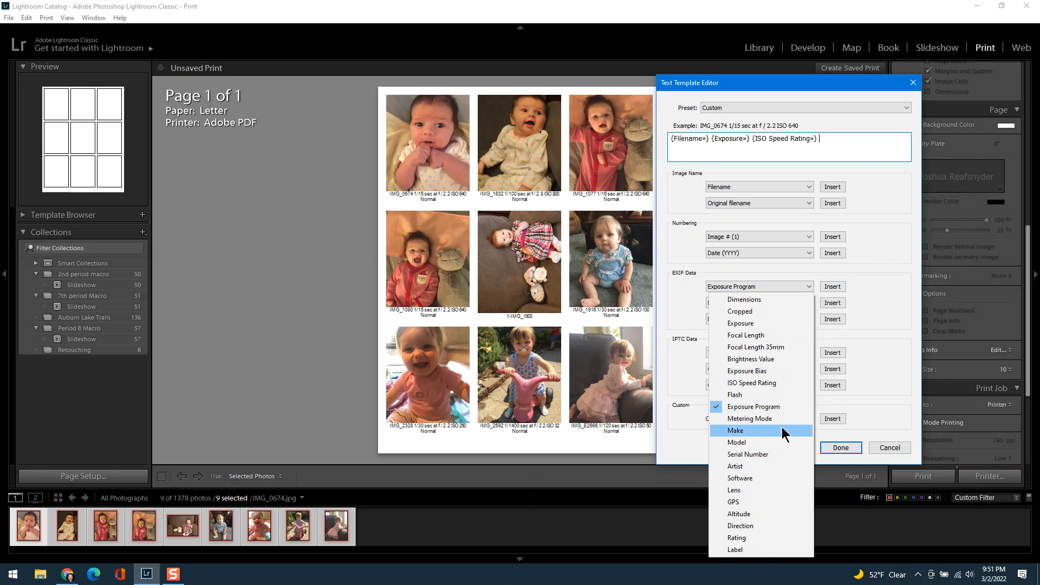
{"action": "left_click", "coordinate": [828, 330]}
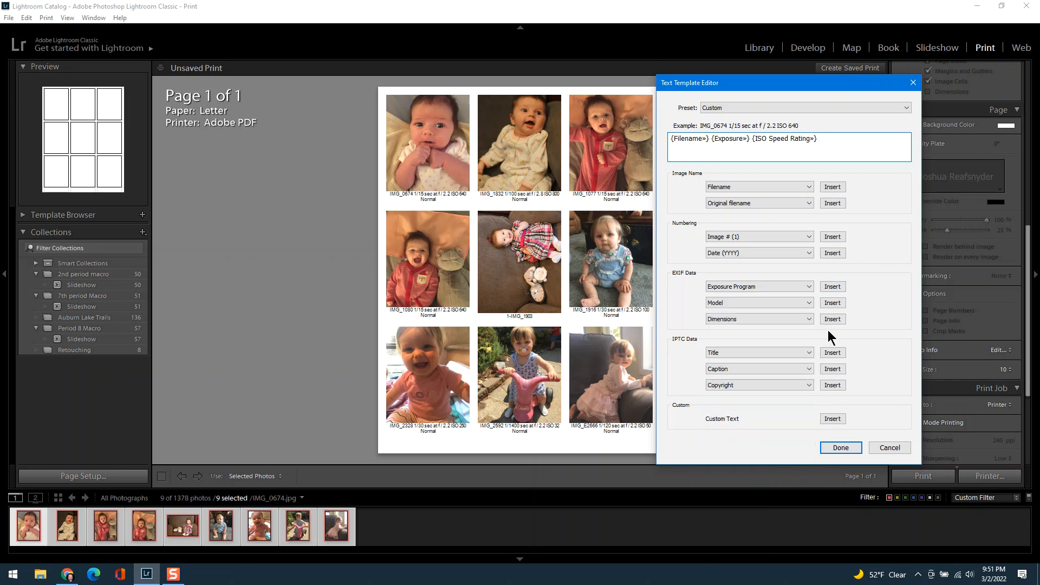
{"action": "left_click", "coordinate": [774, 297]}
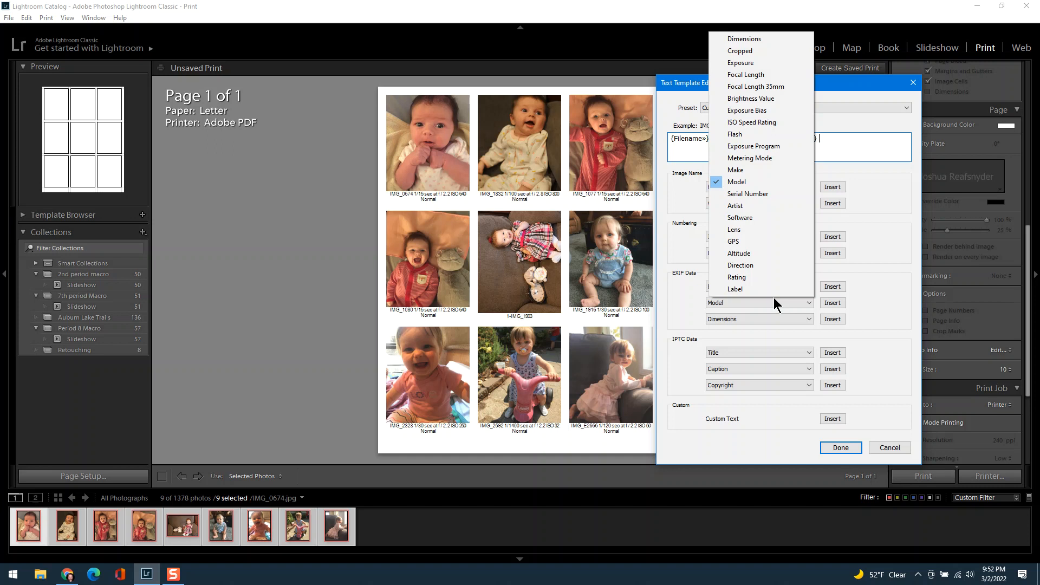
{"action": "left_click", "coordinate": [681, 301]}
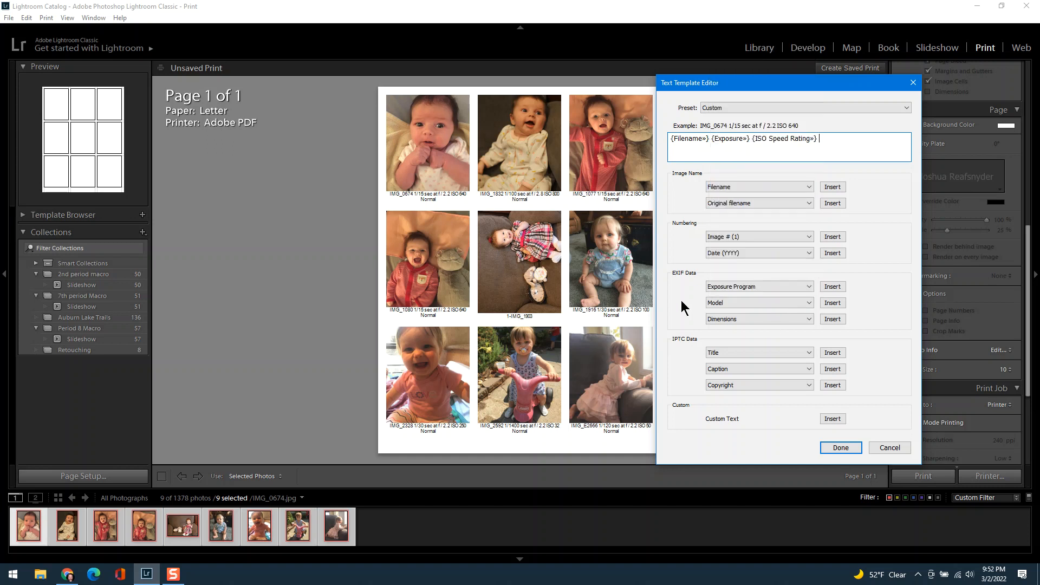
- Try the Metering Mode token after ISO Speed Rating in the text template, and remove it again
{"action": "left_click", "coordinate": [746, 287]}
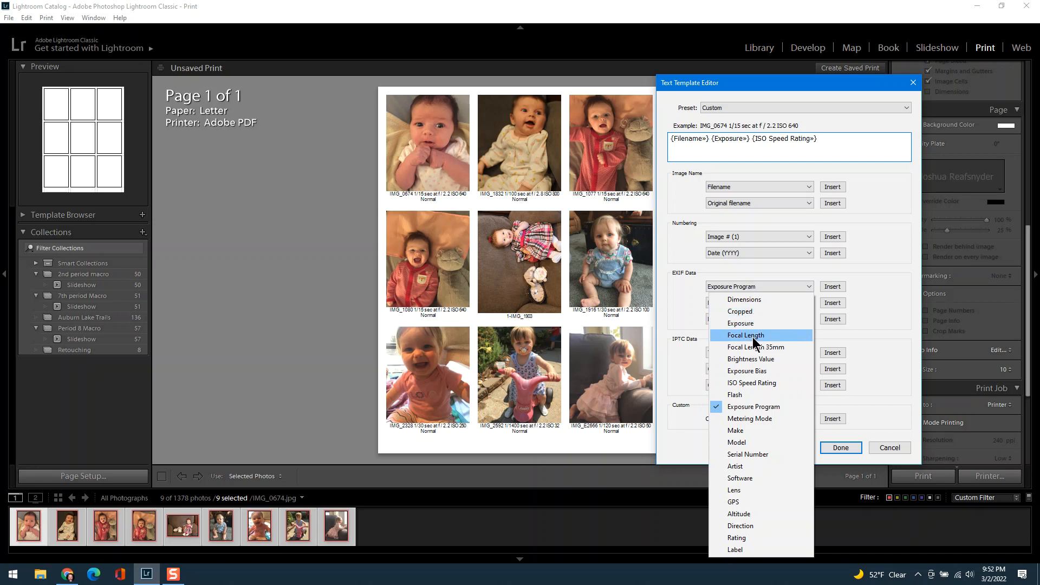
{"action": "left_click", "coordinate": [772, 420]}
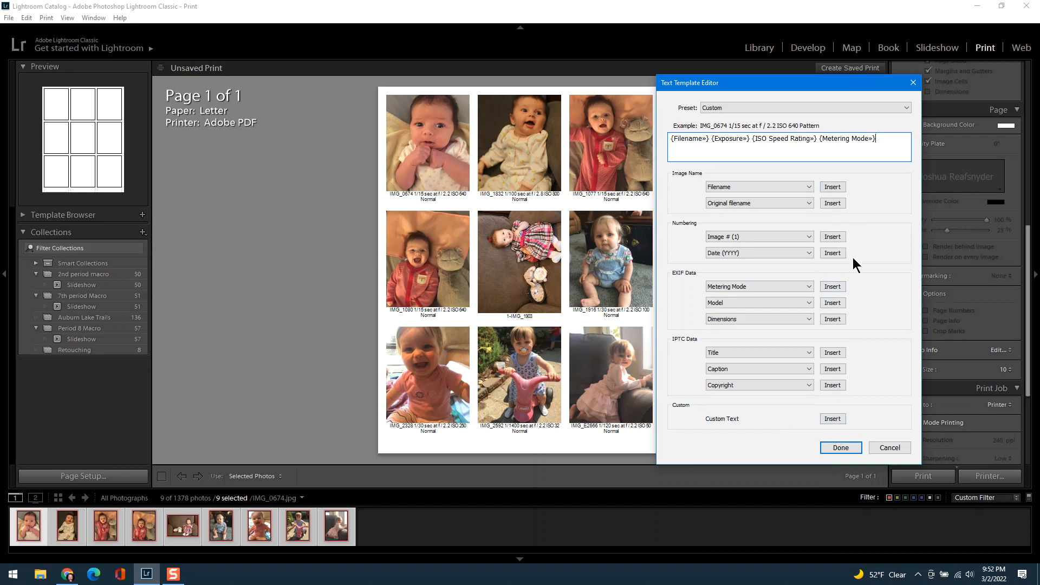
{"action": "key", "text": "BackSpace"}
- Apply the text template with the Filename, Exposure and ISO Speed Rating tokens to the photo captions
{"action": "left_click", "coordinate": [771, 287]}
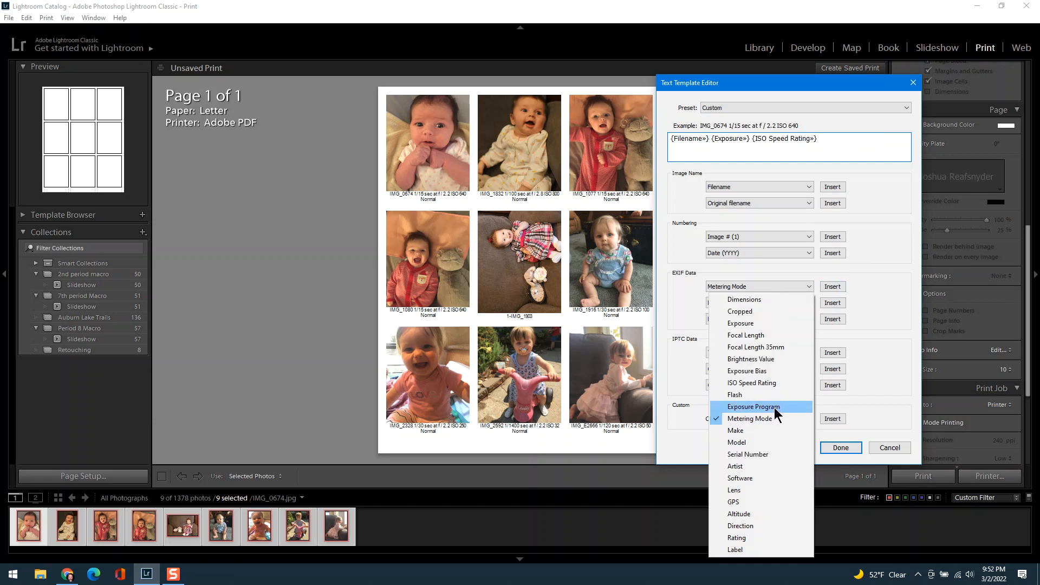
{"action": "left_click", "coordinate": [870, 336]}
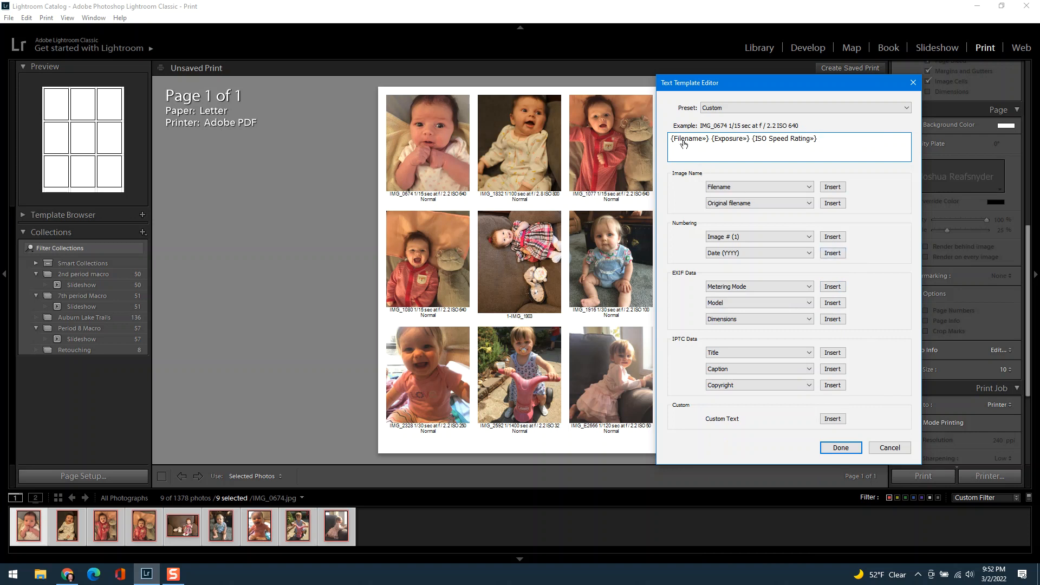
{"action": "left_click", "coordinate": [847, 448]}
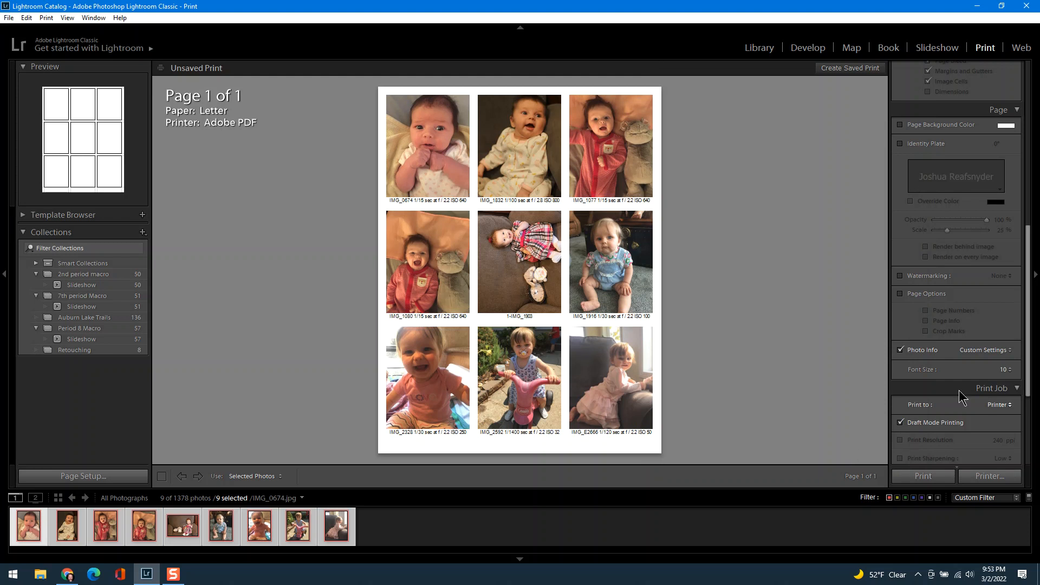
- Try a font size of 8 for the Photo Info captions and set it back to 10
{"action": "left_click_drag", "start_coordinate": [1030, 347], "coordinate": [1026, 413]}
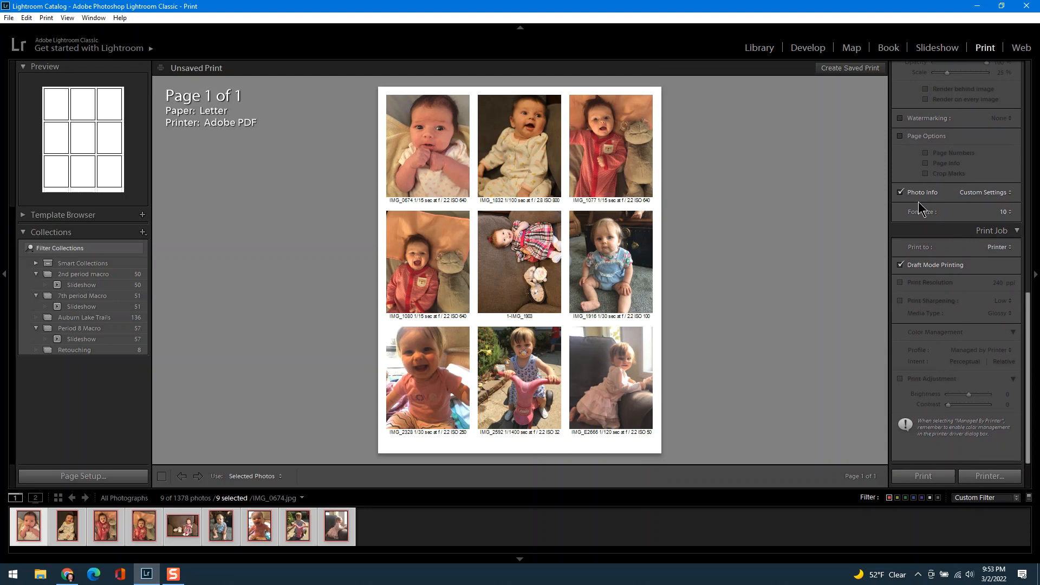
{"action": "left_click", "coordinate": [1003, 212]}
{"action": "left_click", "coordinate": [988, 251]}
{"action": "left_click", "coordinate": [1004, 212]}
{"action": "left_click", "coordinate": [994, 237]}
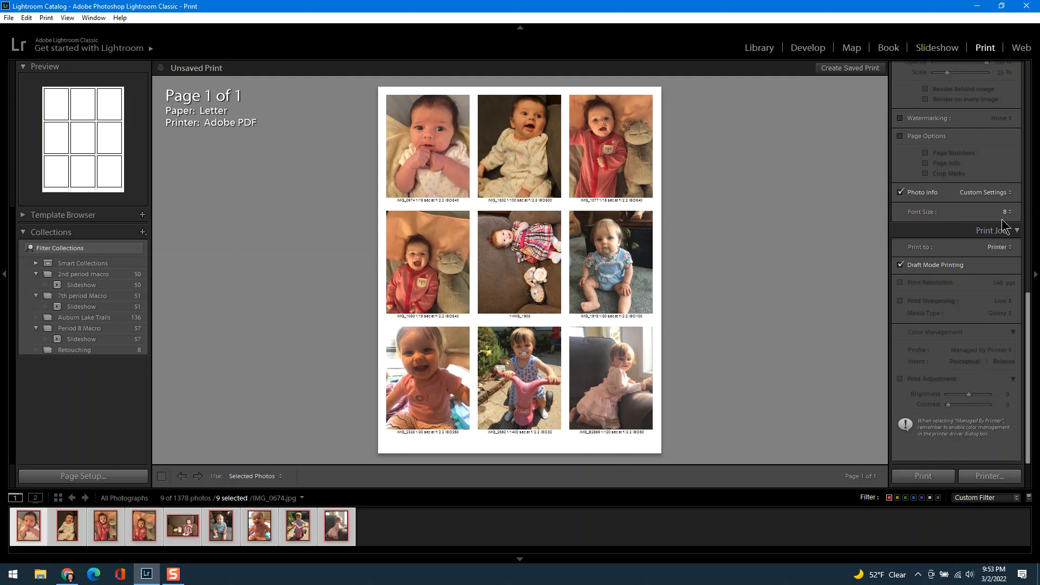
{"action": "left_click", "coordinate": [1004, 211]}
{"action": "left_click", "coordinate": [994, 251]}
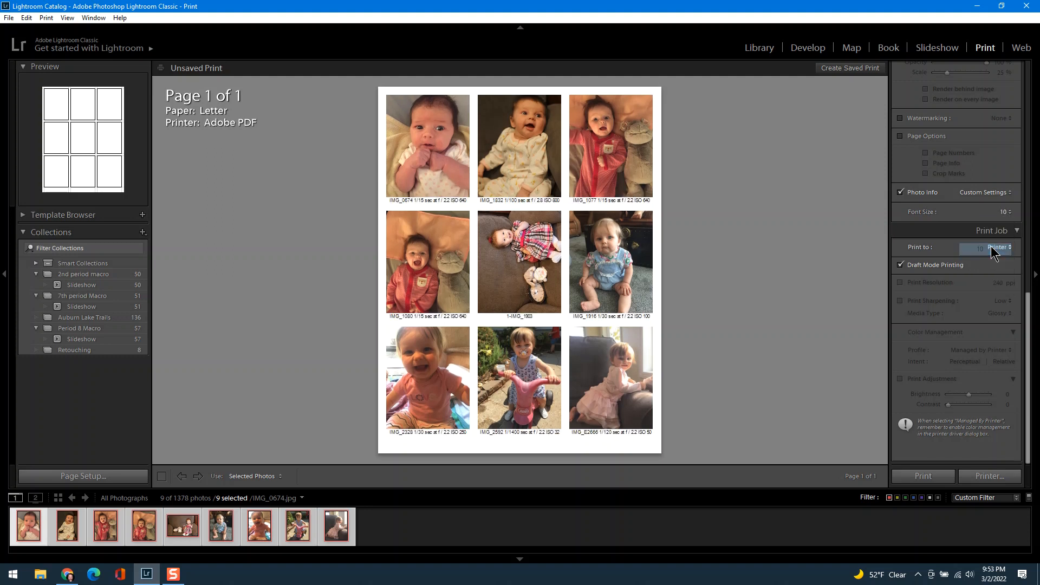
- Print the contact sheet with Adobe PDF as the printer
{"action": "left_click", "coordinate": [975, 474]}
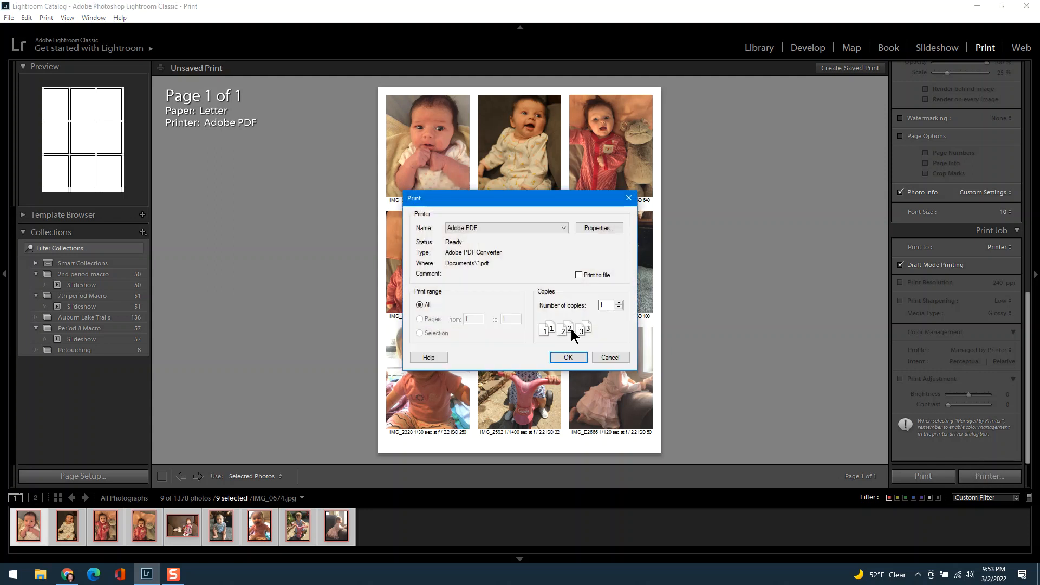
{"action": "left_click", "coordinate": [537, 225]}
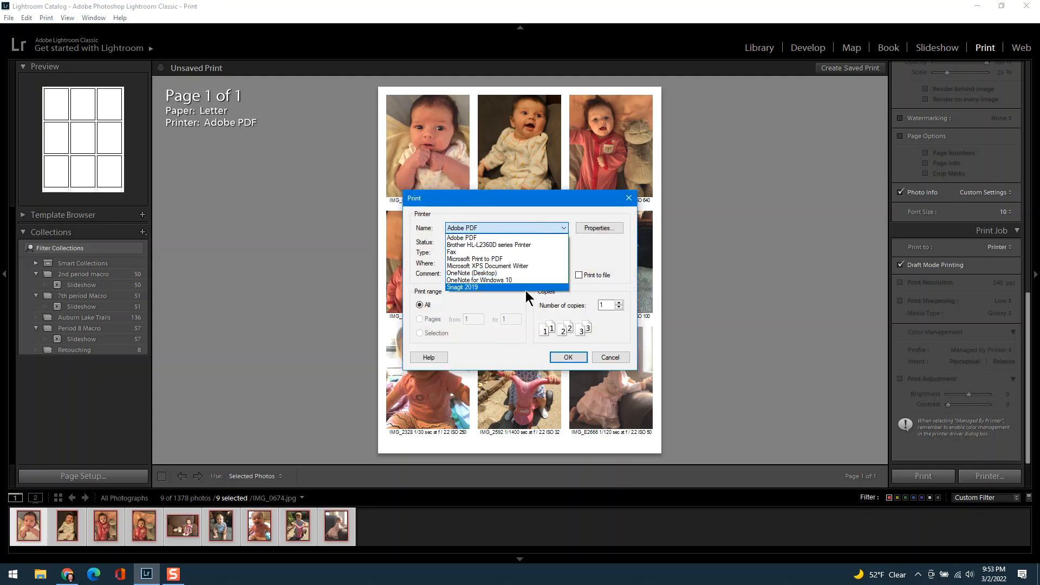
{"action": "left_click", "coordinate": [518, 237]}
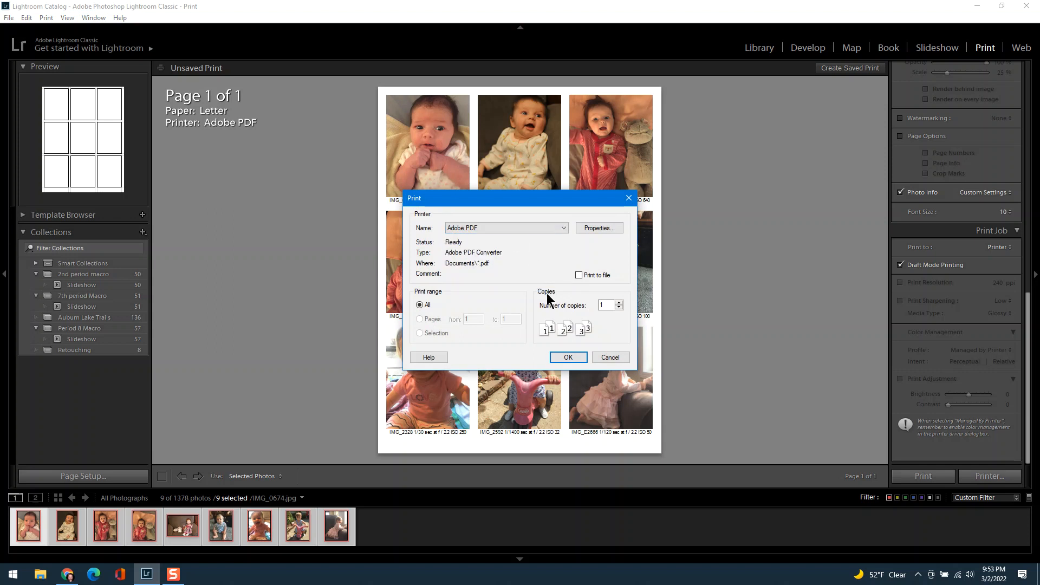
{"action": "left_click", "coordinate": [569, 358]}
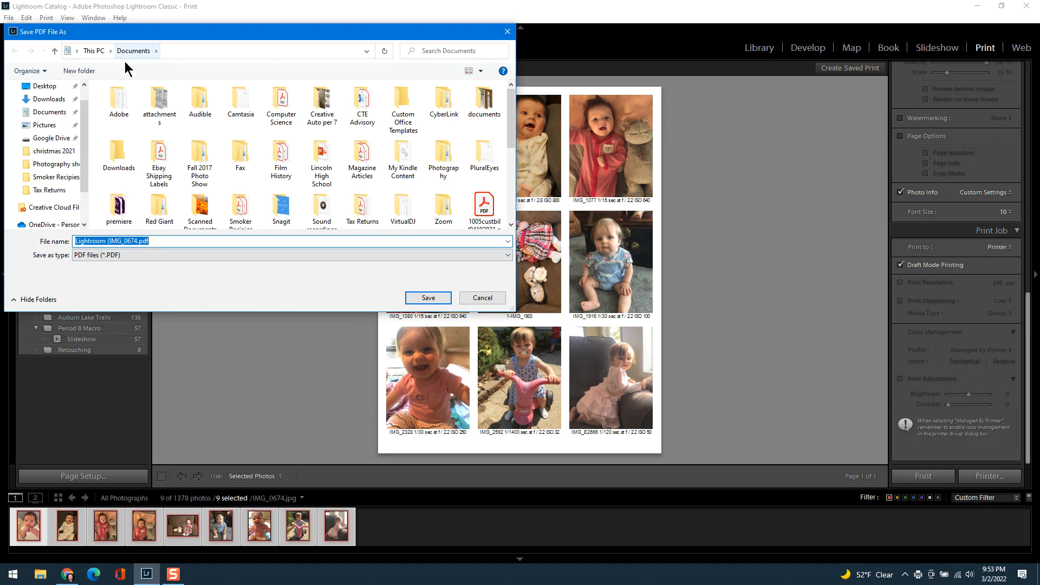
- Save the PDF in the Documents folder under the file name Contact Sheet Assignment
{"action": "left_click", "coordinate": [139, 242]}
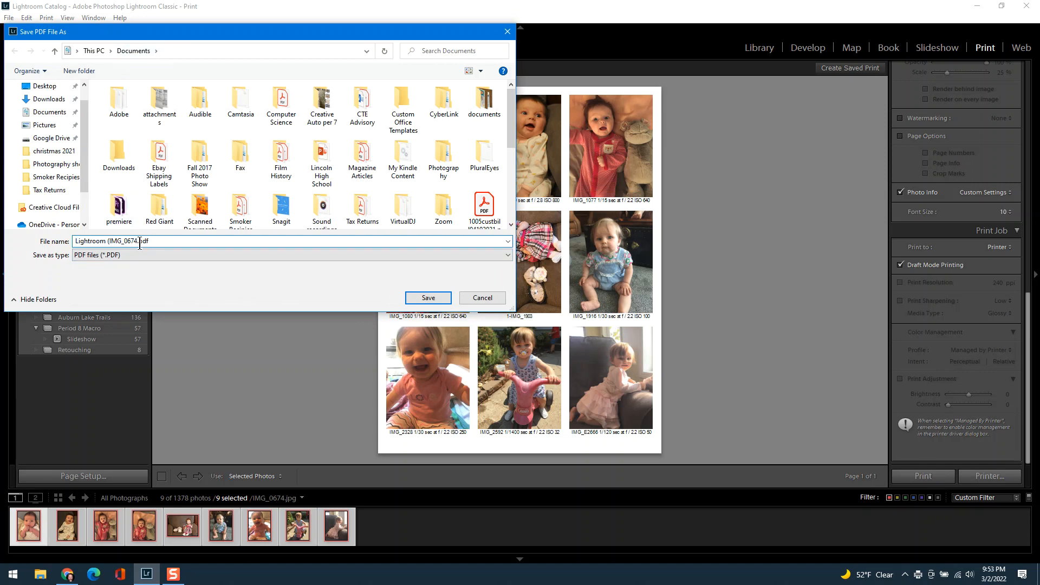
{"action": "left_click_drag", "start_coordinate": [136, 243], "coordinate": [68, 251]}
{"action": "type", "text": "Contact Sheet Assignment"}
{"action": "left_click", "coordinate": [418, 297]}
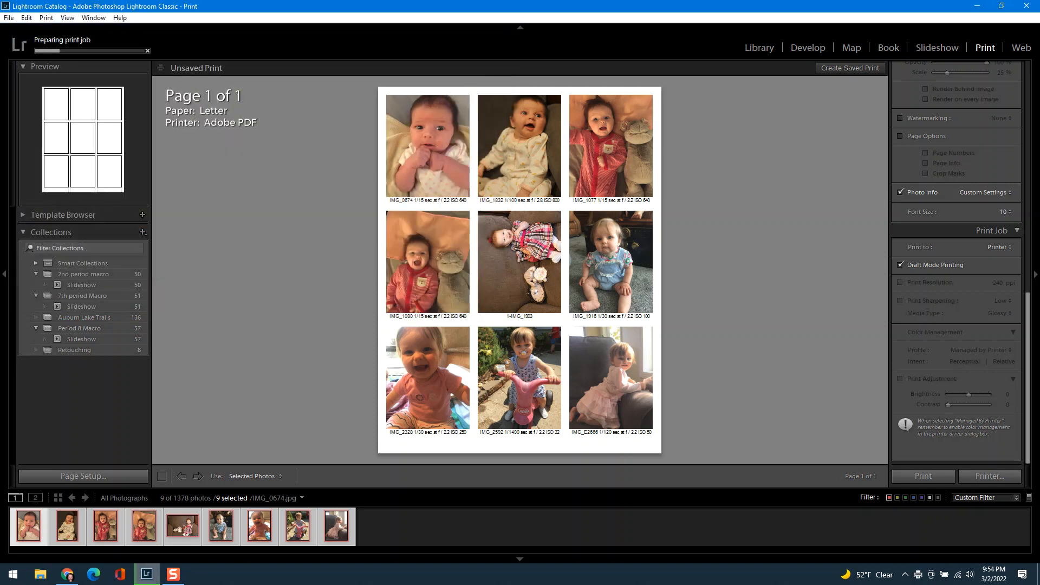
{"action": "left_click", "coordinate": [6, 578]}
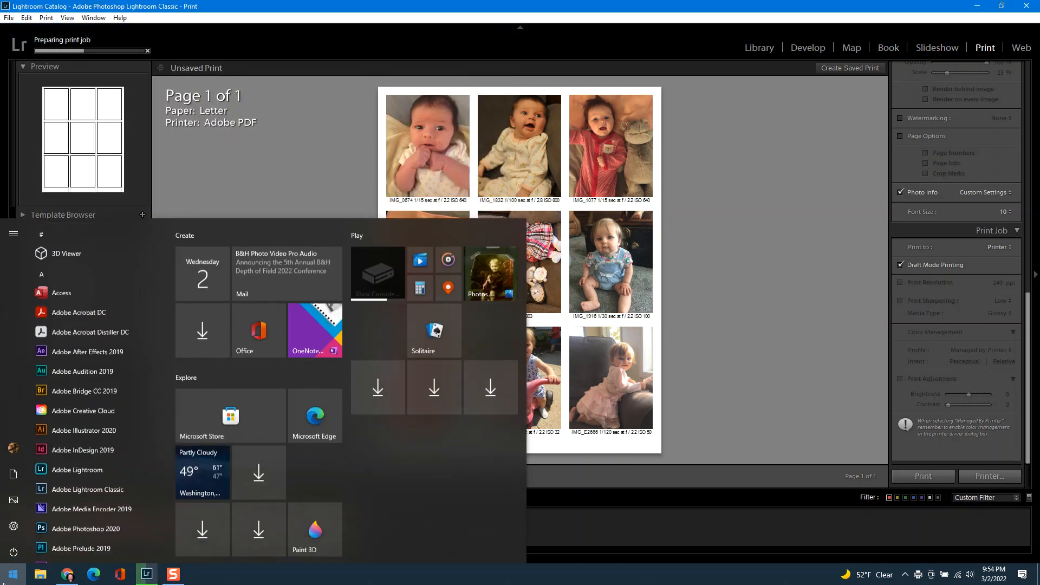
{"action": "type", "text": "doc"}
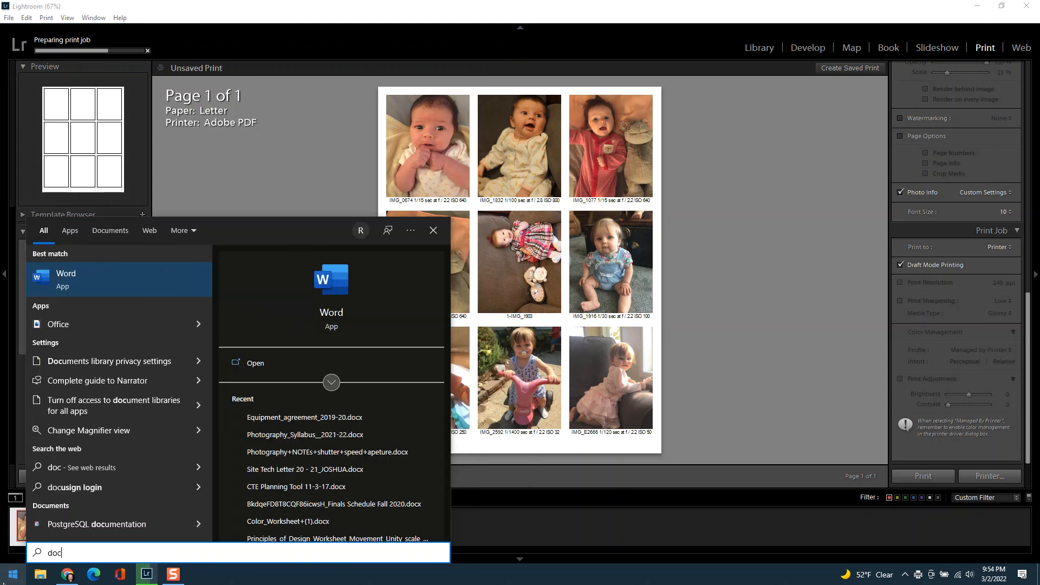
{"action": "type", "text": "umne"}
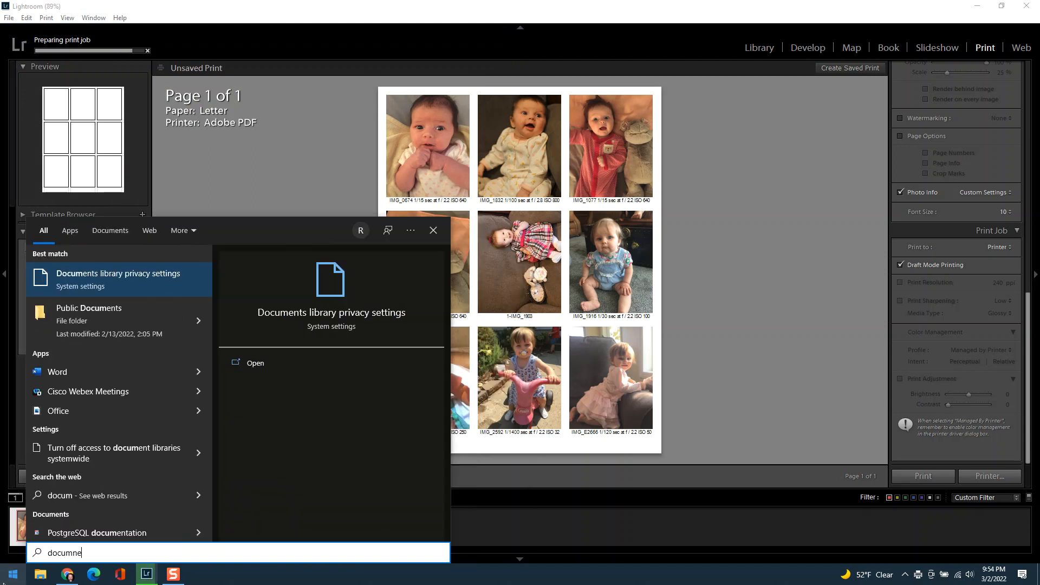
{"action": "key", "text": "BackSpace"}
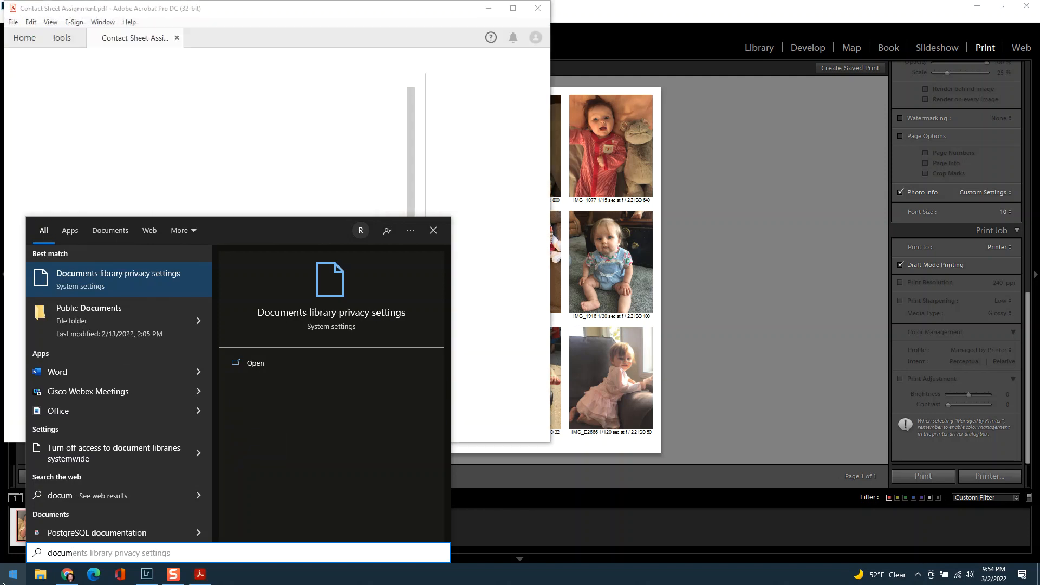
{"action": "left_click", "coordinate": [4, 583]}
{"action": "left_click", "coordinate": [4, 583]}
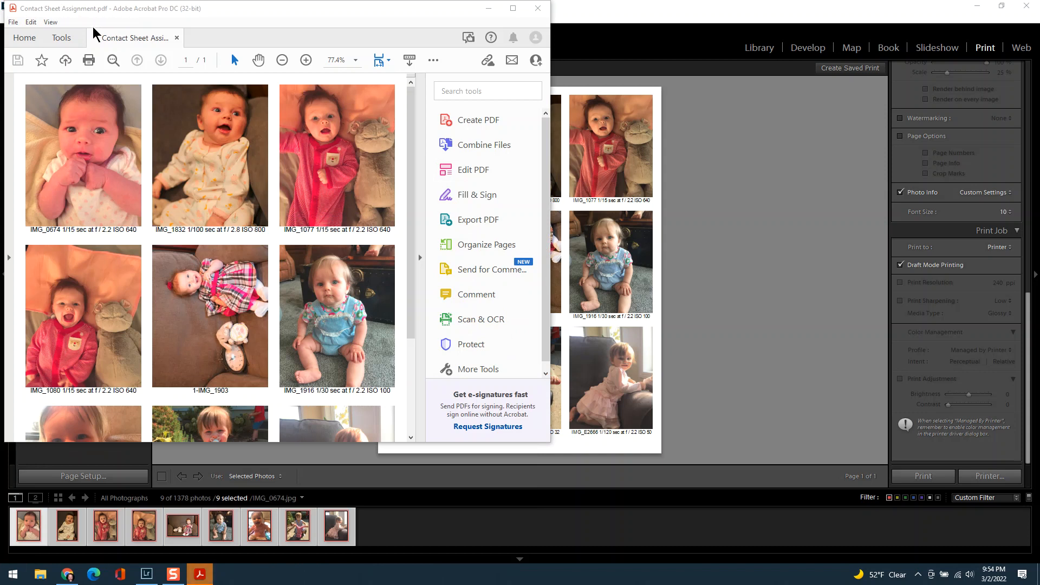
- Review all three rows of photos and captions in the exported contact sheet in Adobe Acrobat, and close the PDF
{"action": "mouse_move", "coordinate": [413, 136]}
{"action": "left_mouse_down"}
{"action": "mouse_move", "coordinate": [409, 256]}
{"action": "mouse_move", "coordinate": [399, 128]}
{"action": "left_mouse_up"}
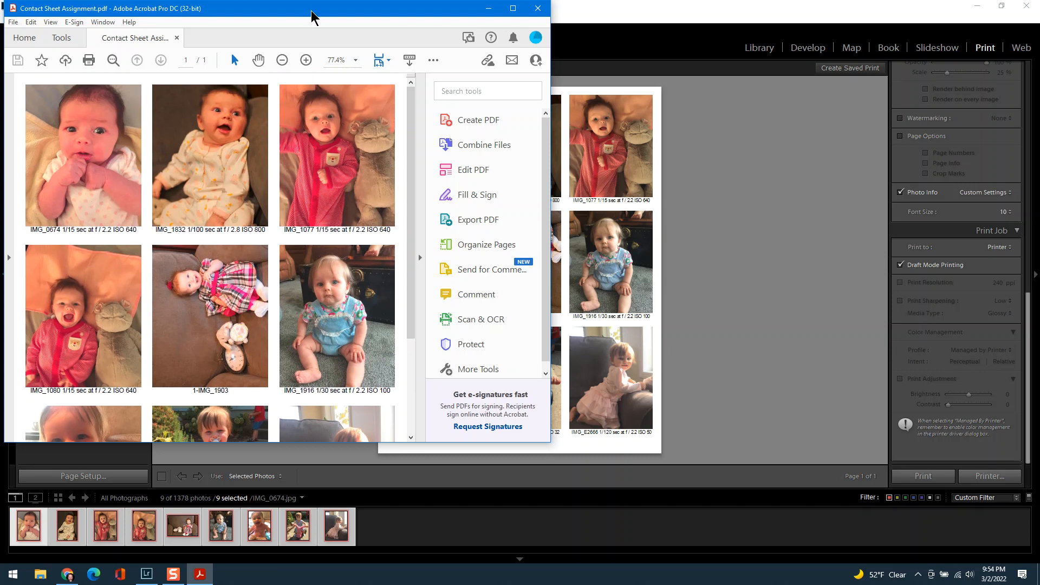
{"action": "left_click_drag", "start_coordinate": [317, 8], "coordinate": [586, 46]}
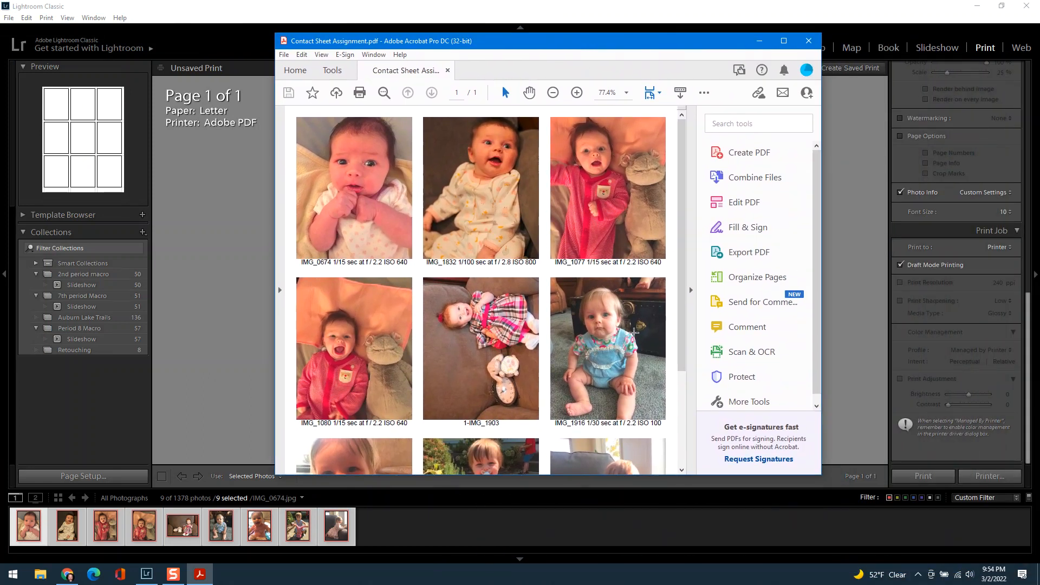
{"action": "scroll", "coordinate": [627, 319], "scroll_direction": "down", "scroll_amount": 3}
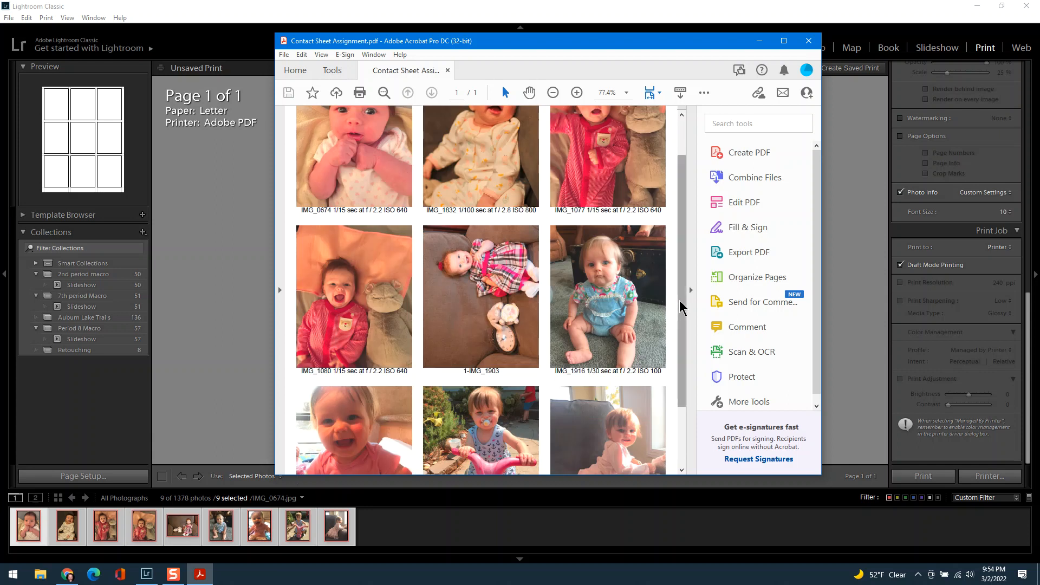
{"action": "scroll", "coordinate": [676, 373], "scroll_direction": "up", "scroll_amount": 3}
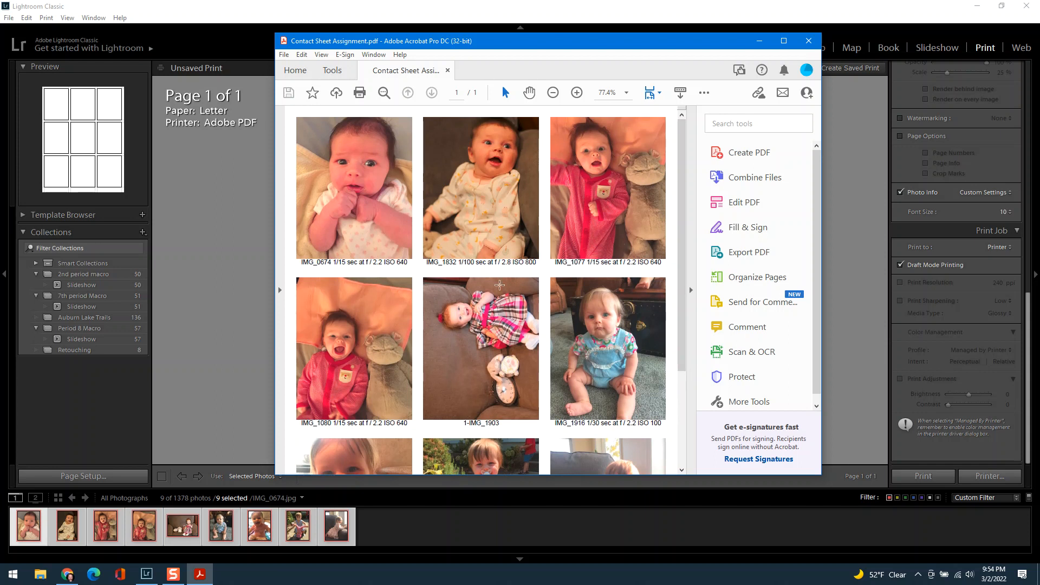
{"action": "scroll", "coordinate": [494, 346], "scroll_direction": "down", "scroll_amount": 4}
{"action": "scroll", "coordinate": [493, 346], "scroll_direction": "down", "scroll_amount": 2}
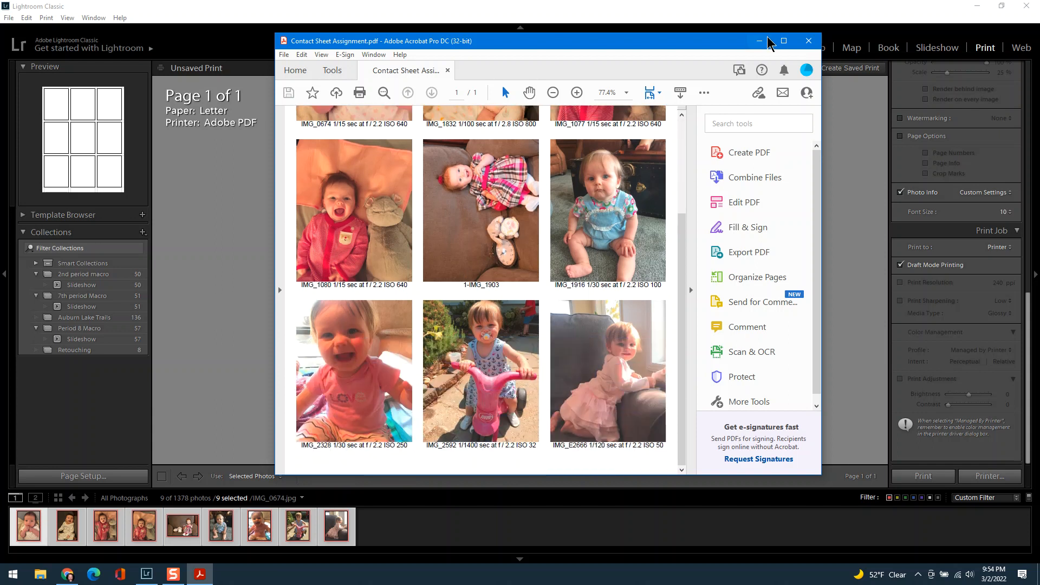
{"action": "left_click", "coordinate": [810, 41]}
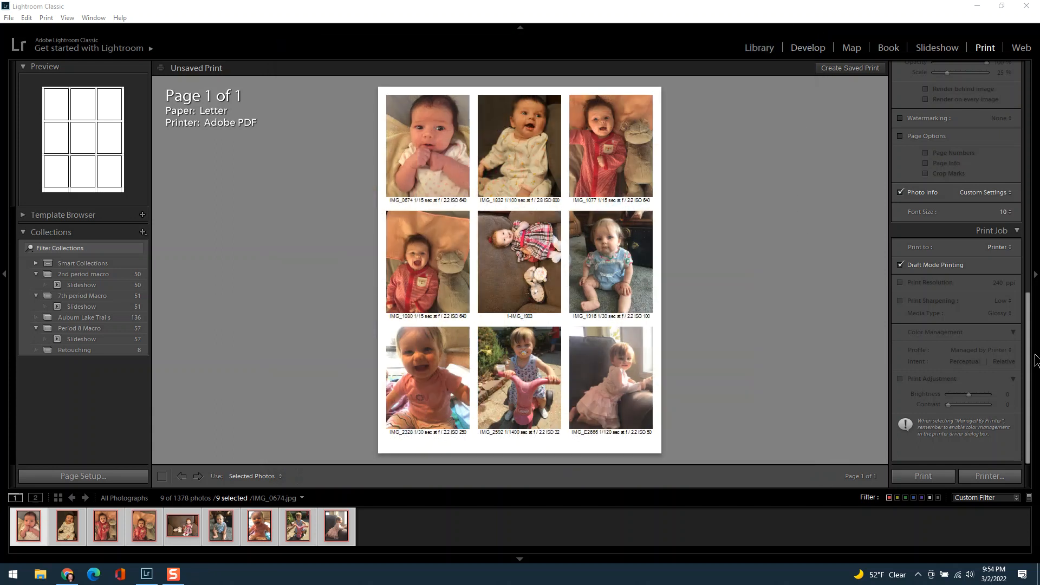